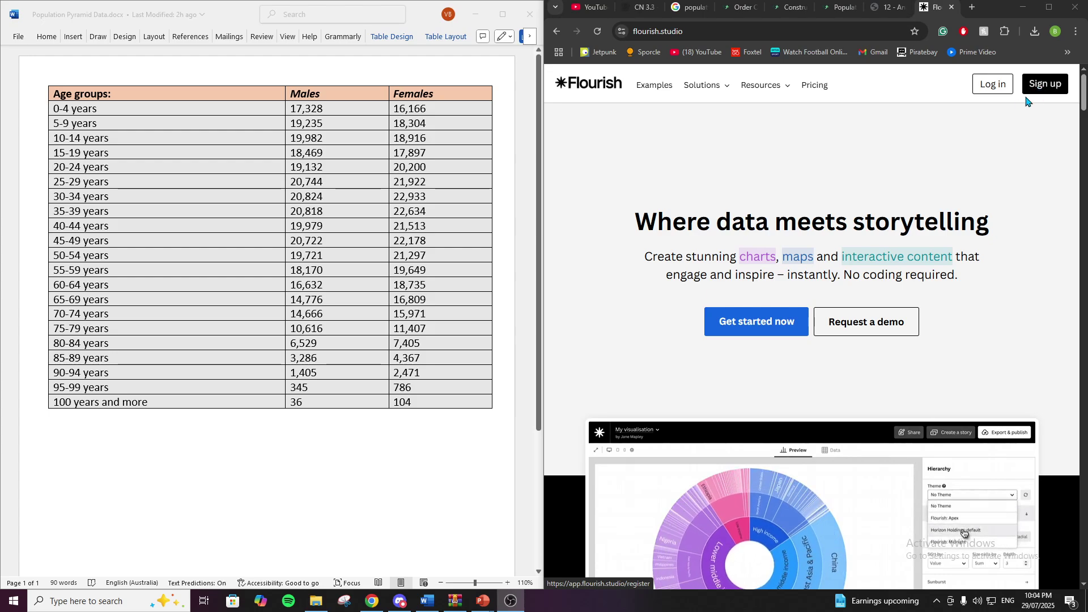
Step: Log in to Flourish with the first listed Google account
{"action": "left_click", "coordinate": [984, 88]}
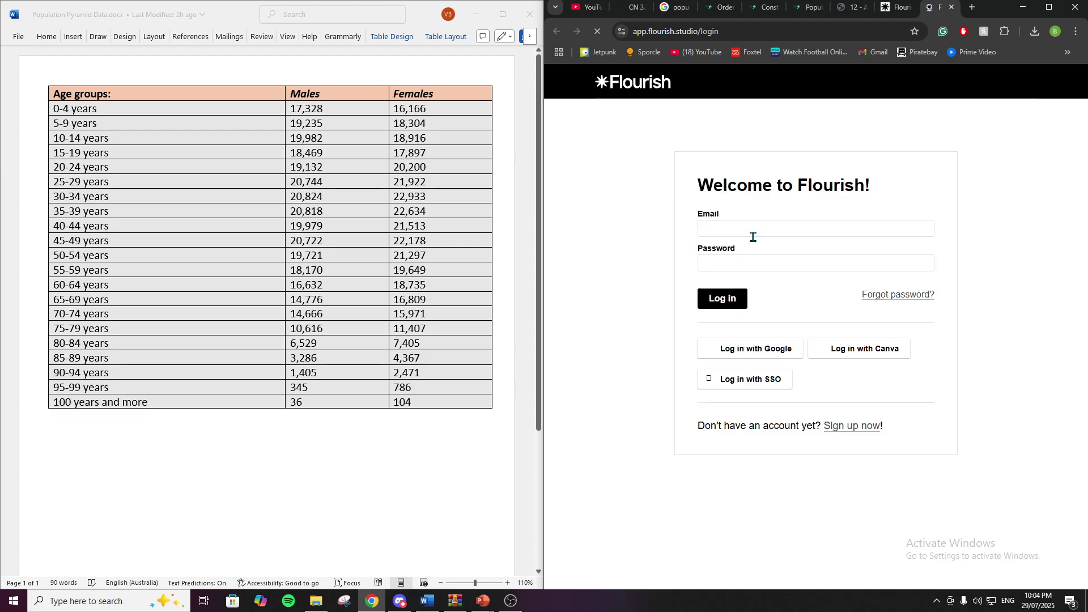
{"action": "left_click", "coordinate": [715, 353]}
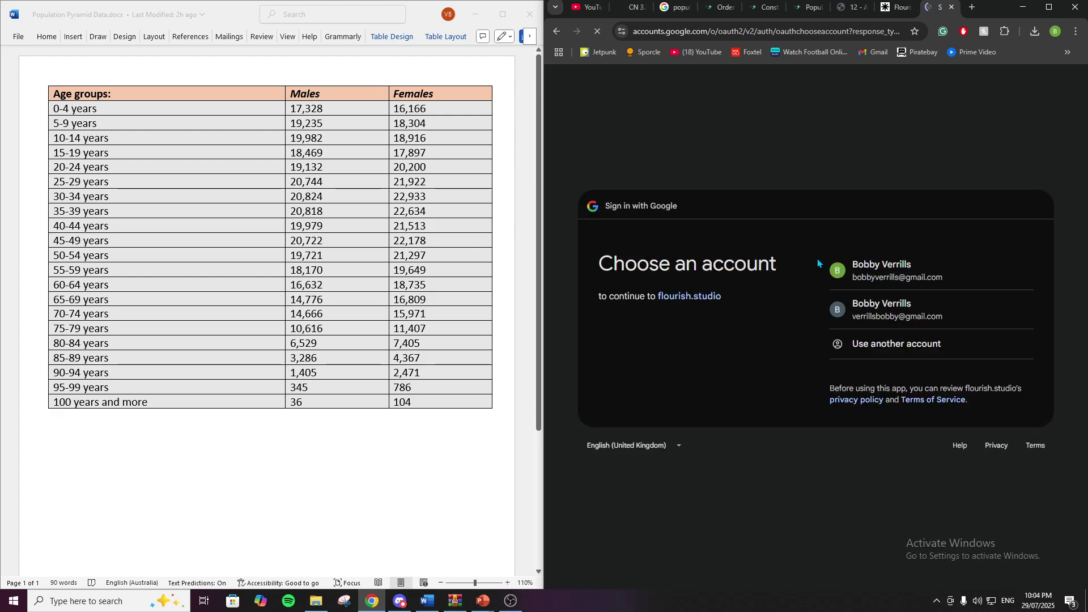
{"action": "left_click", "coordinate": [871, 273]}
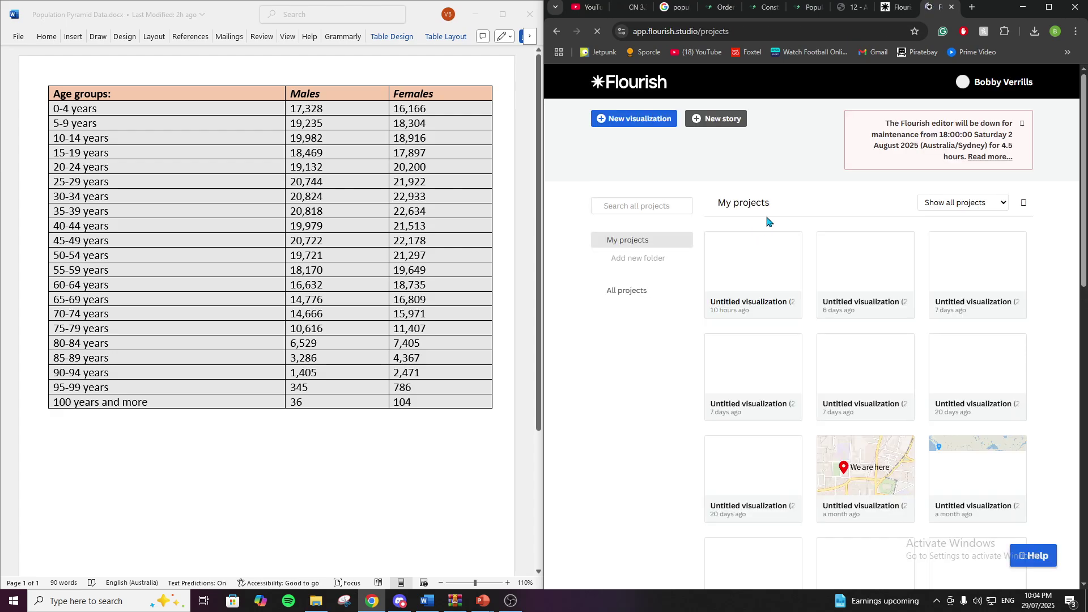
Step: Create a new visualization from the Population pyramid template, searching the templates for "population"
{"action": "left_click", "coordinate": [640, 120]}
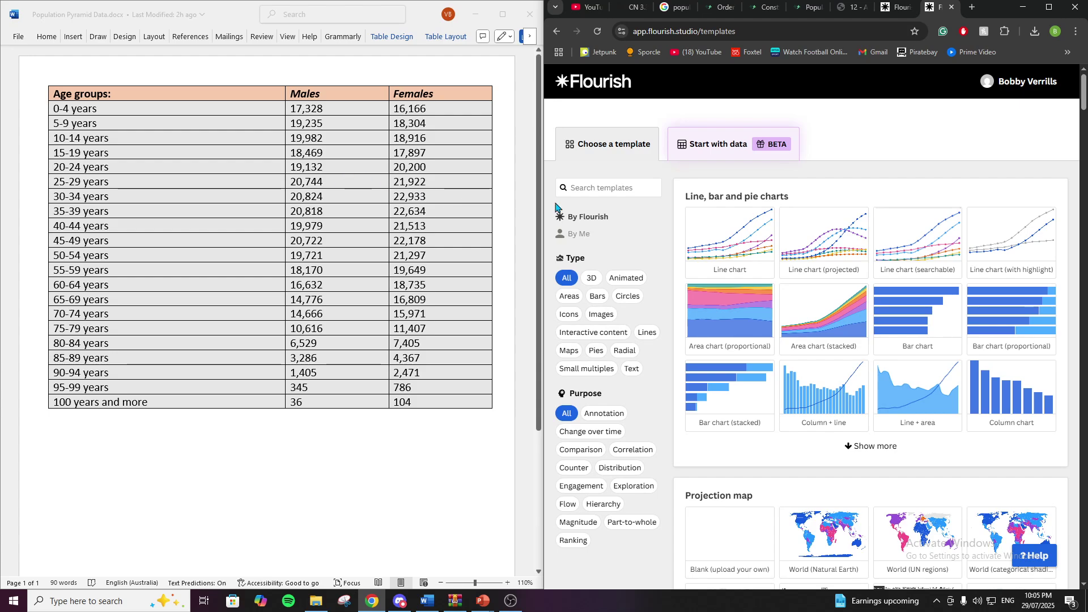
{"action": "left_click", "coordinate": [605, 188]}
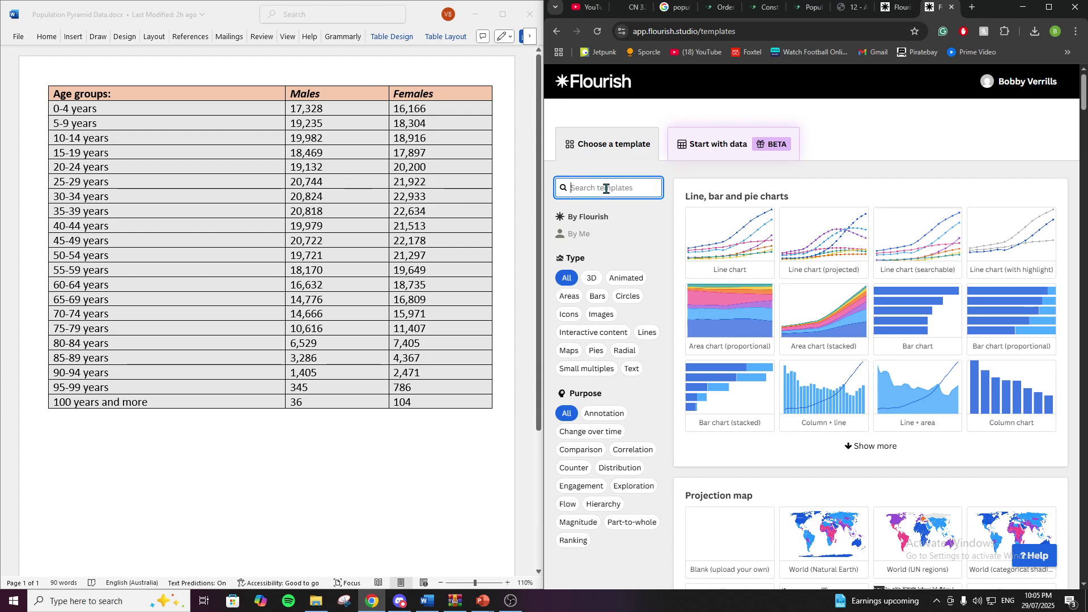
{"action": "type", "text": "popu"}
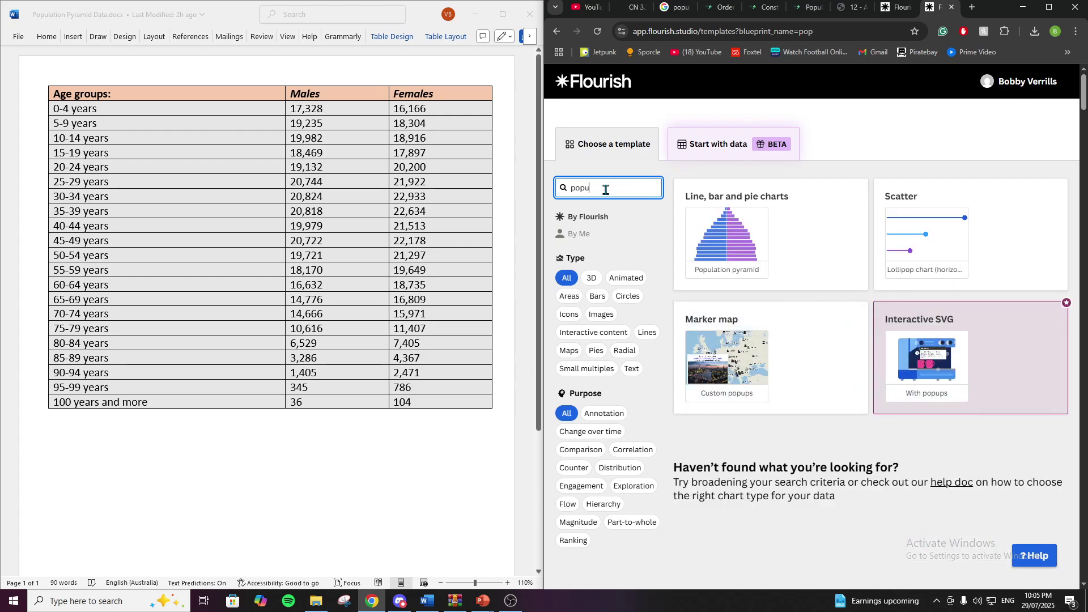
{"action": "type", "text": "lation"}
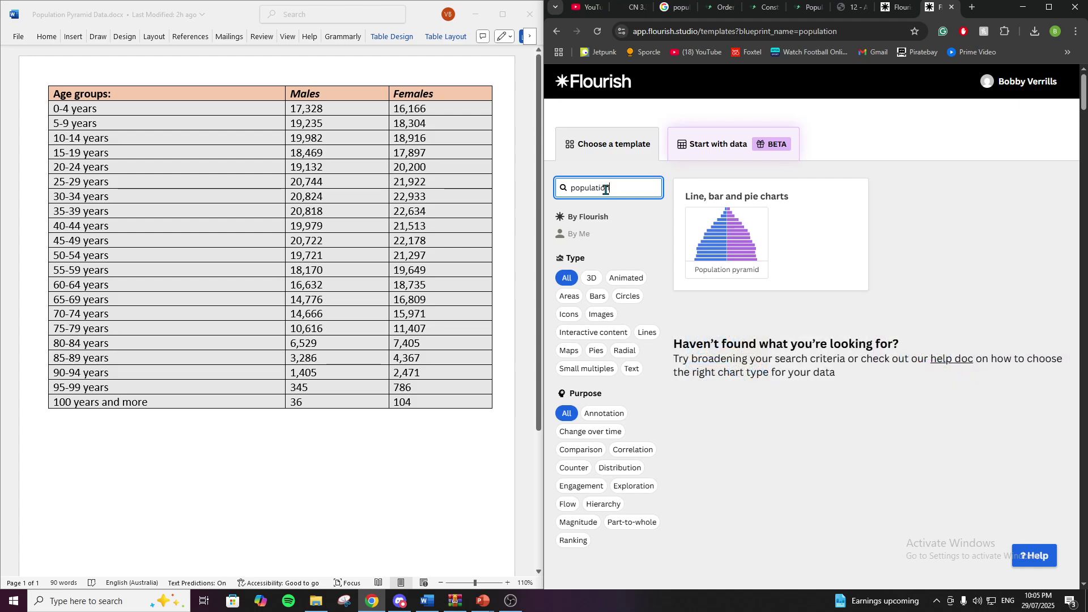
{"action": "left_click", "coordinate": [721, 239]}
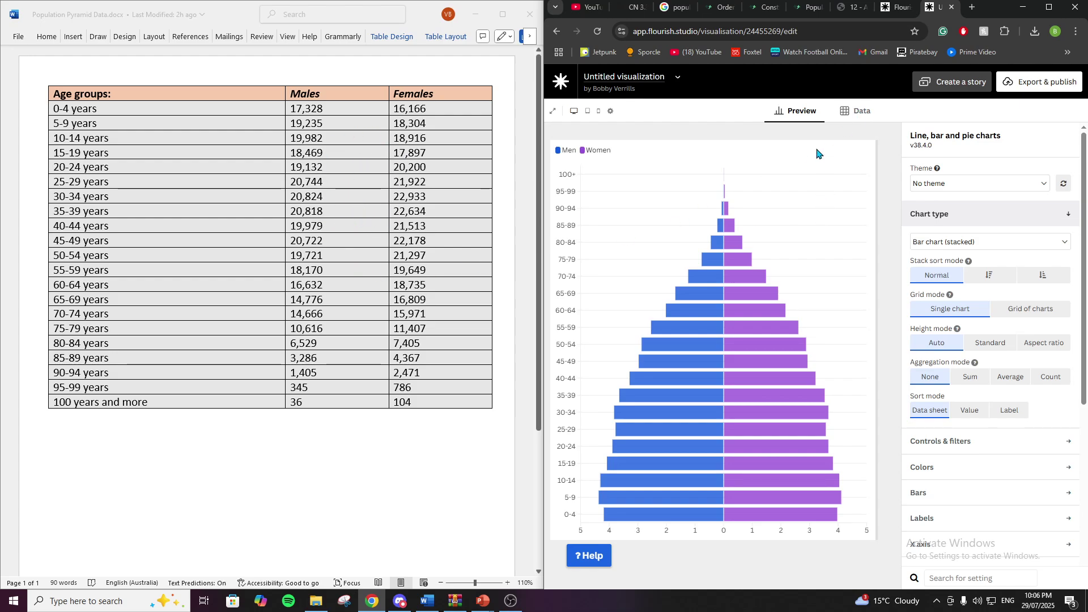
Step: Clear all the sample data from the visualization's data sheet
{"action": "left_click", "coordinate": [865, 117]}
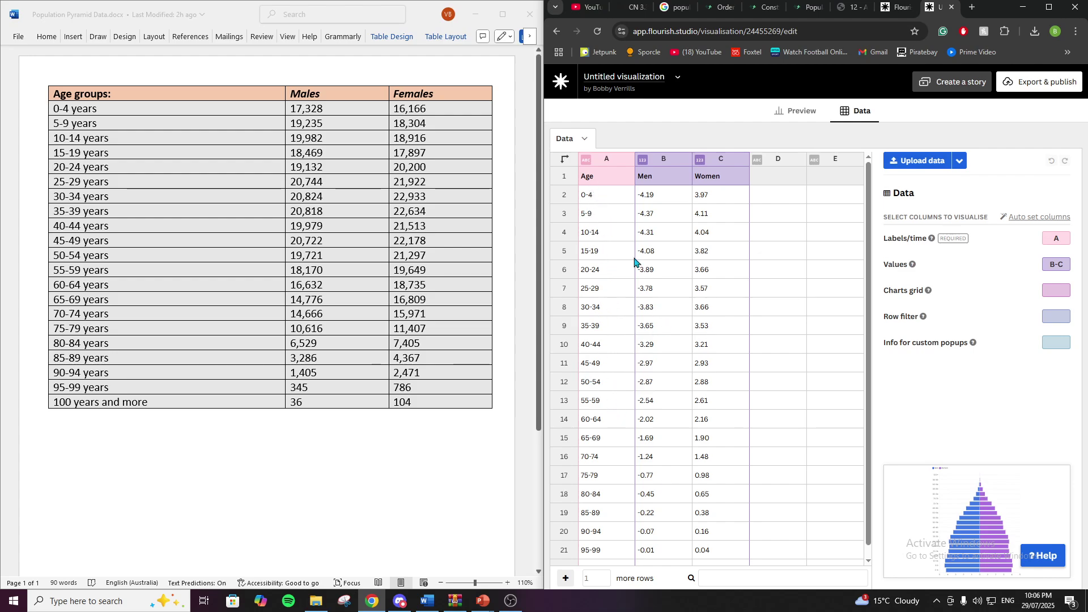
{"action": "left_click", "coordinate": [585, 142]}
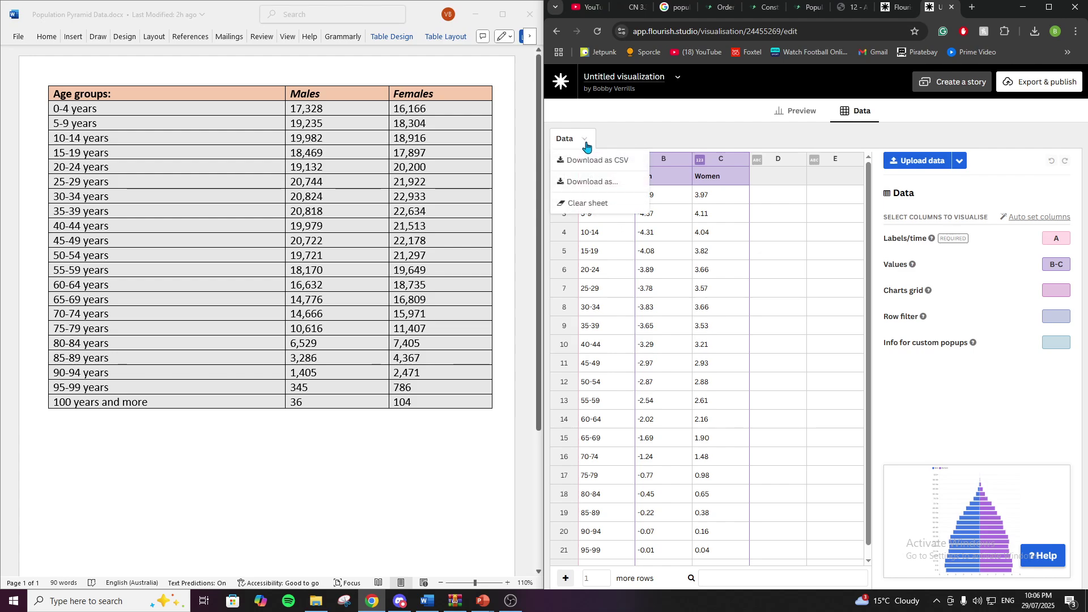
{"action": "left_click", "coordinate": [602, 204]}
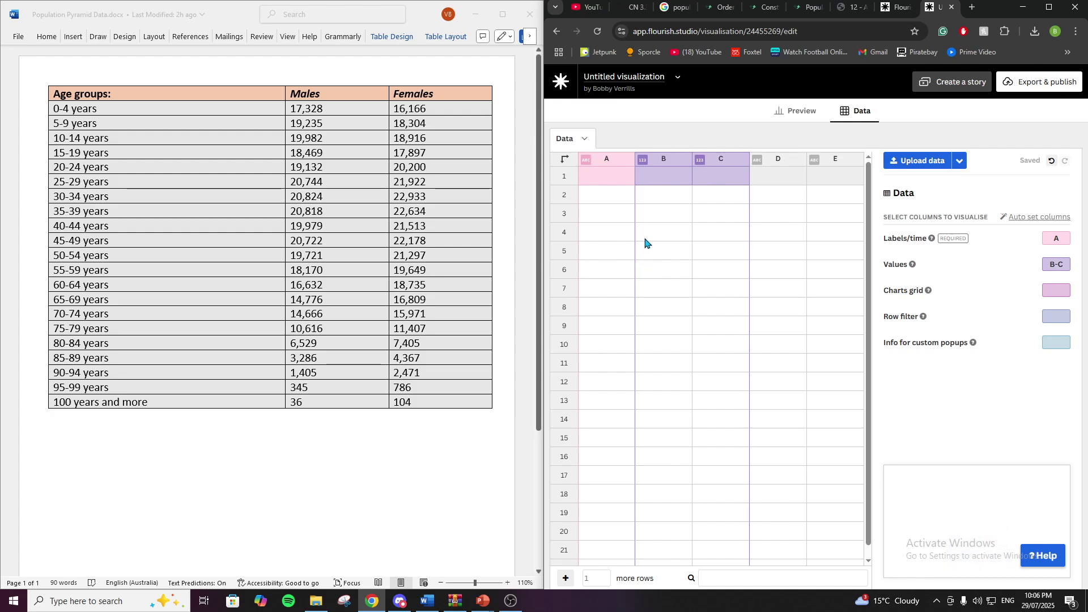
Step: Enter the column headings Age Groups, Males and Females in cells A1 to C1 of the data sheet
{"action": "left_click", "coordinate": [602, 180]}
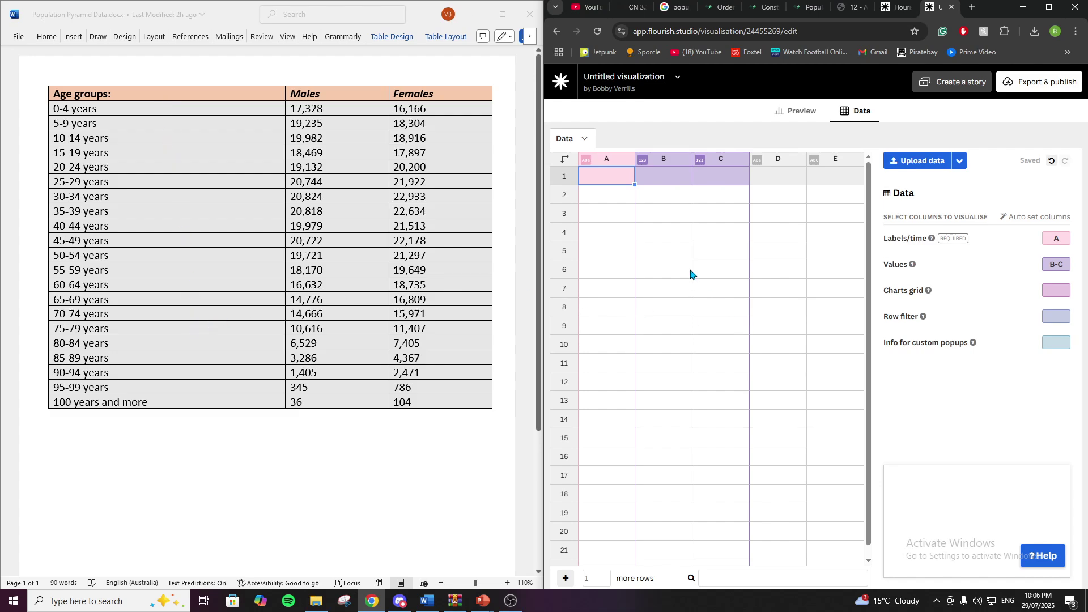
{"action": "type", "text": "Age Groups"}
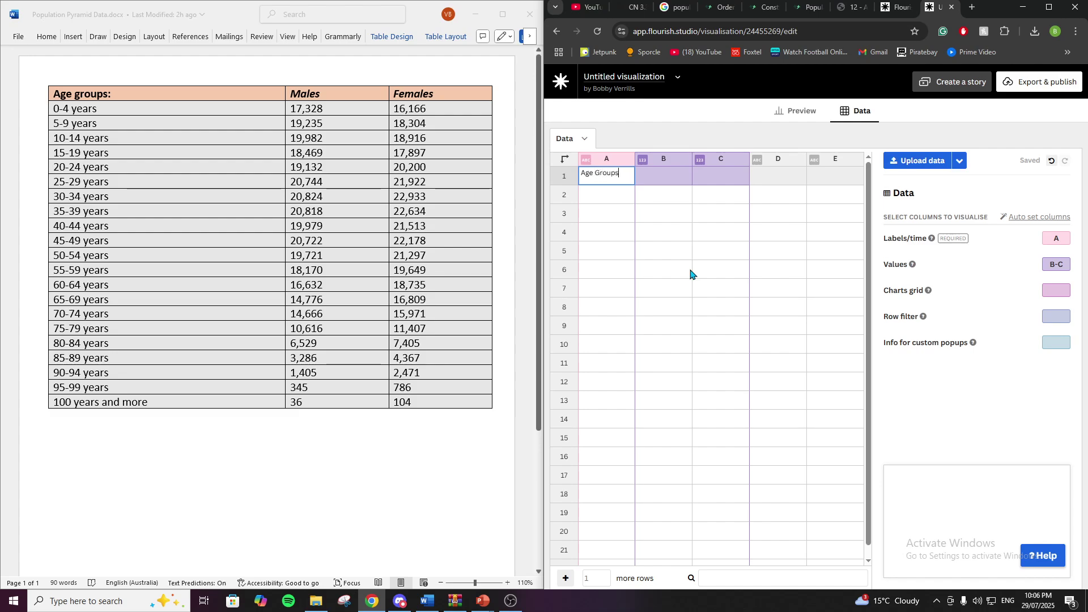
{"action": "key", "text": "Tab"}
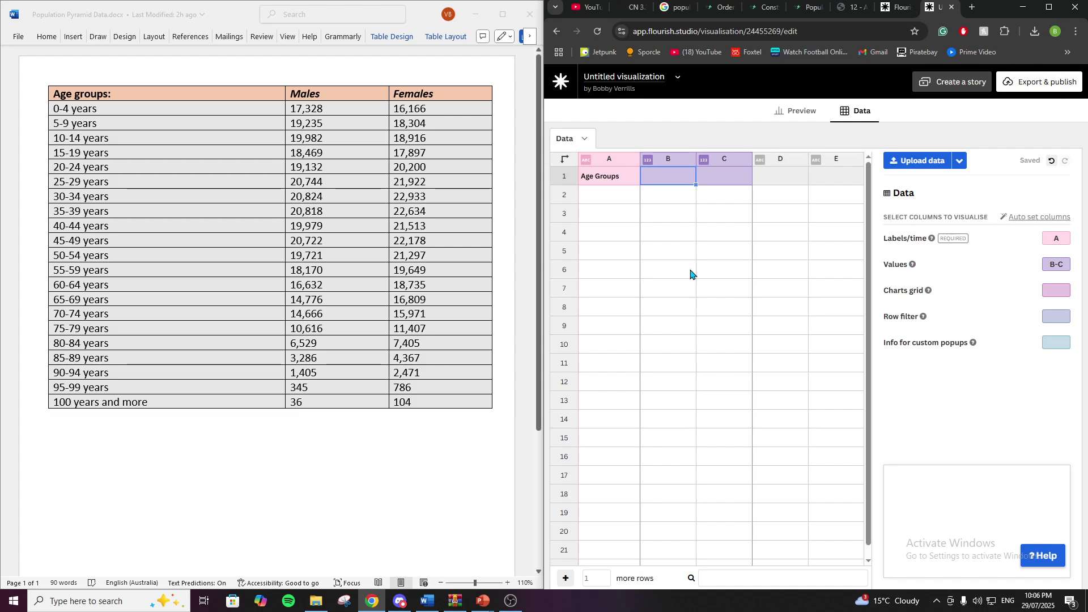
{"action": "type", "text": "Mal"}
{"action": "key", "text": "Tab"}
{"action": "type", "text": "Females"}
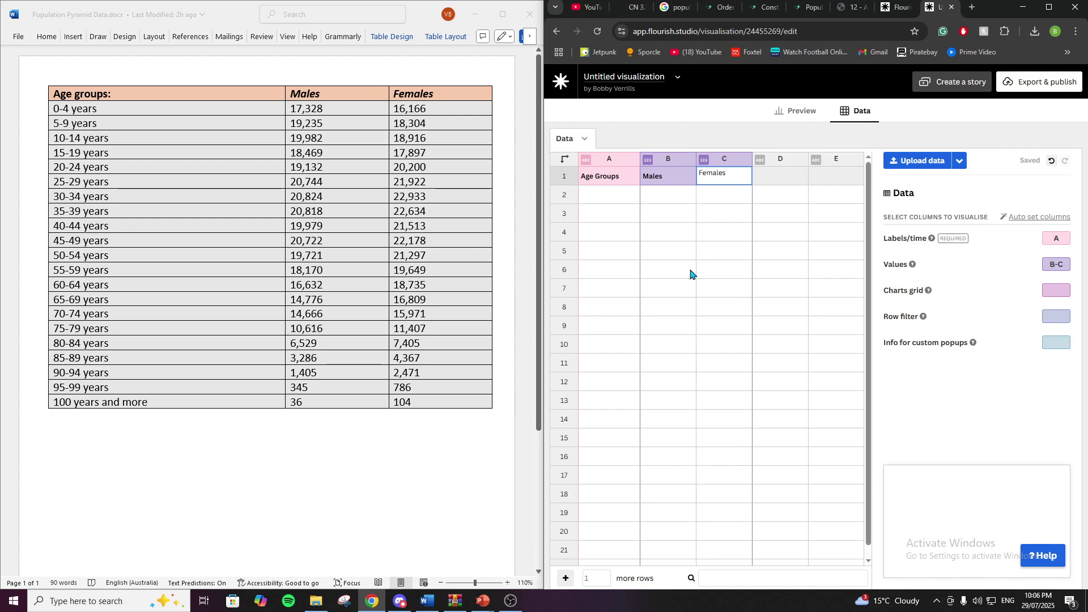
{"action": "left_click", "coordinate": [684, 270]}
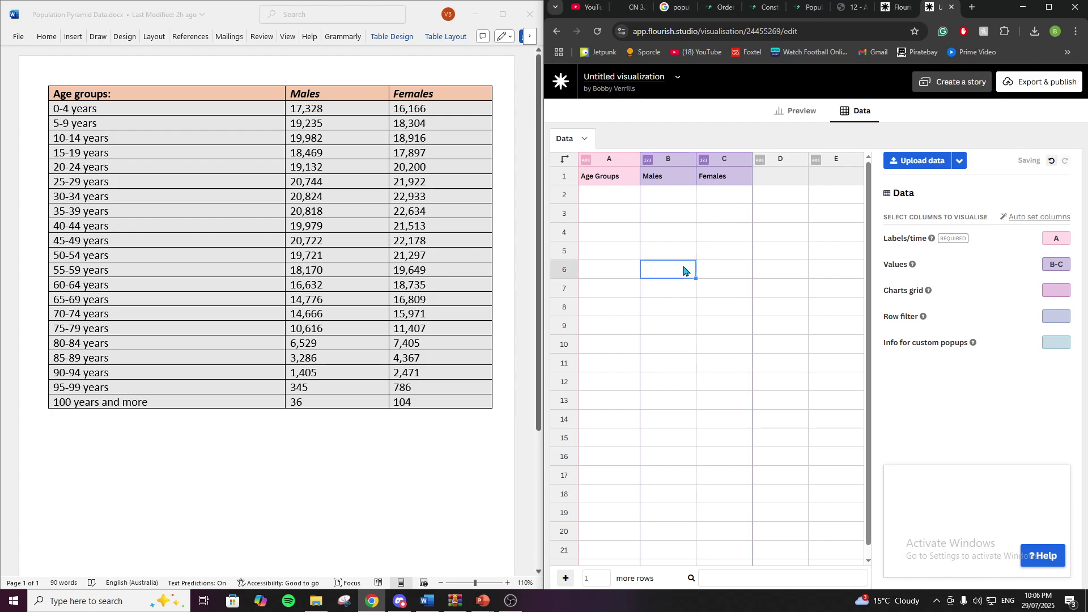
Step: Switch to the Word document and copy all table rows from 0-4 years to 100 years and more, without the header
{"action": "left_click", "coordinate": [604, 198]}
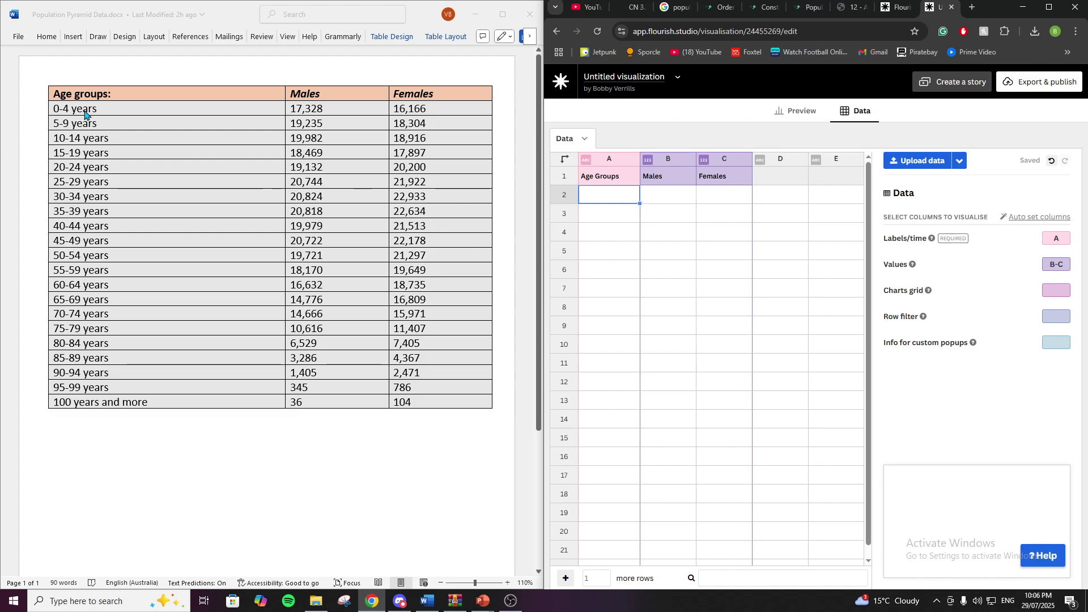
{"action": "key", "text": "alt+Tab"}
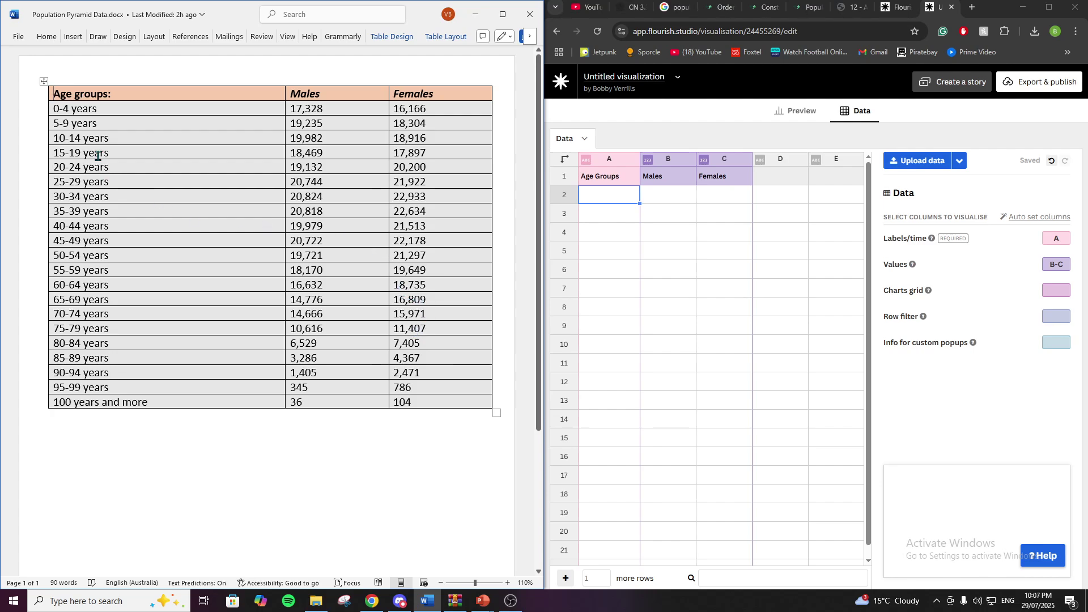
{"action": "left_click_drag", "start_coordinate": [54, 109], "coordinate": [439, 402]}
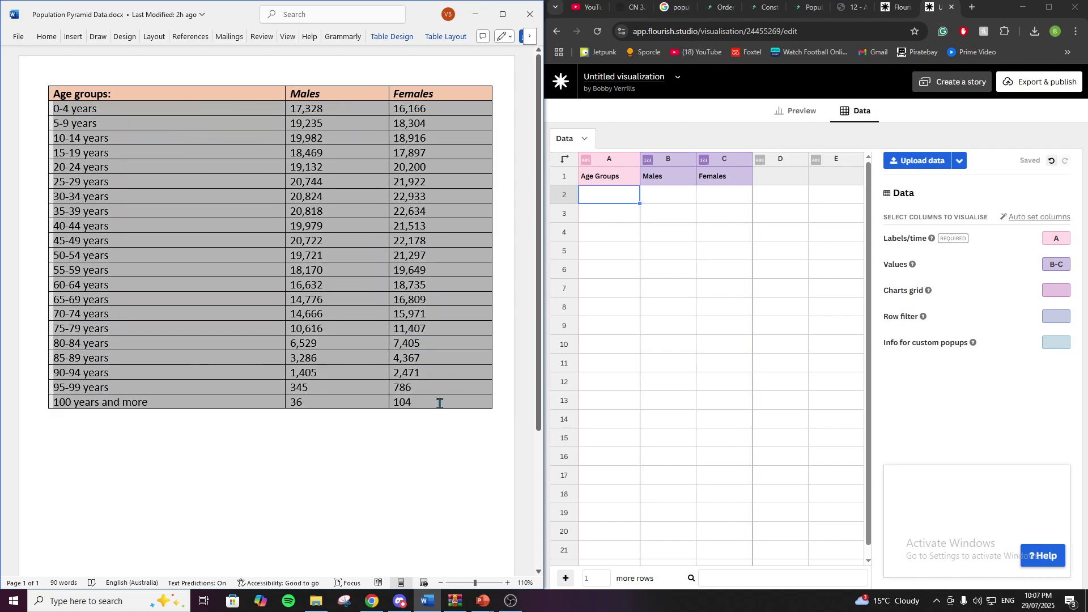
{"action": "right_click", "coordinate": [227, 244]}
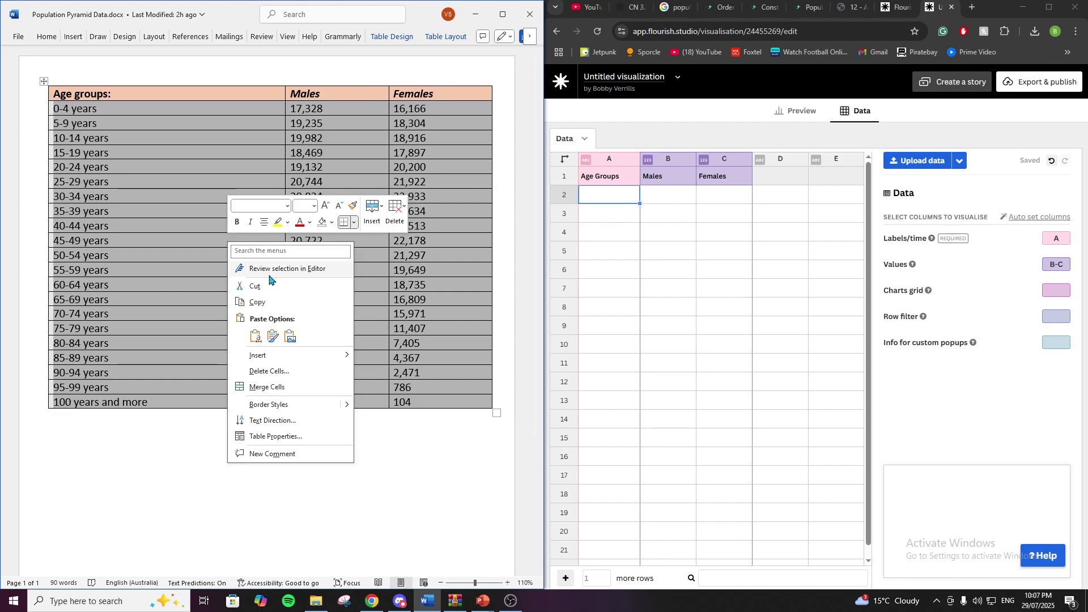
{"action": "left_click", "coordinate": [273, 303]}
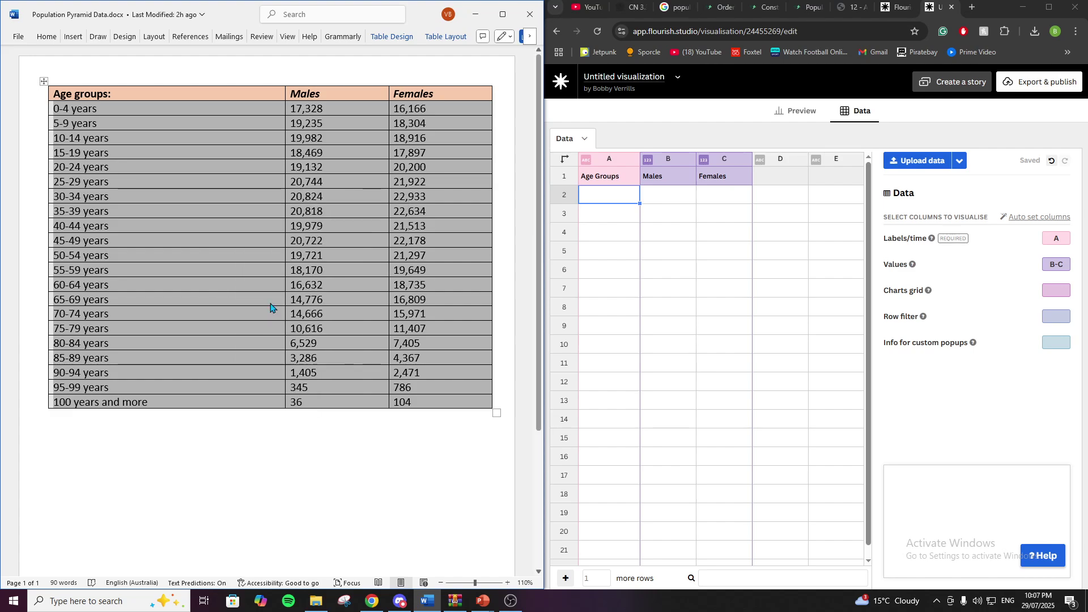
Step: Paste the copied age-group rows into the Flourish data sheet starting at cell A2, and check them down to the last row
{"action": "right_click", "coordinate": [606, 196]}
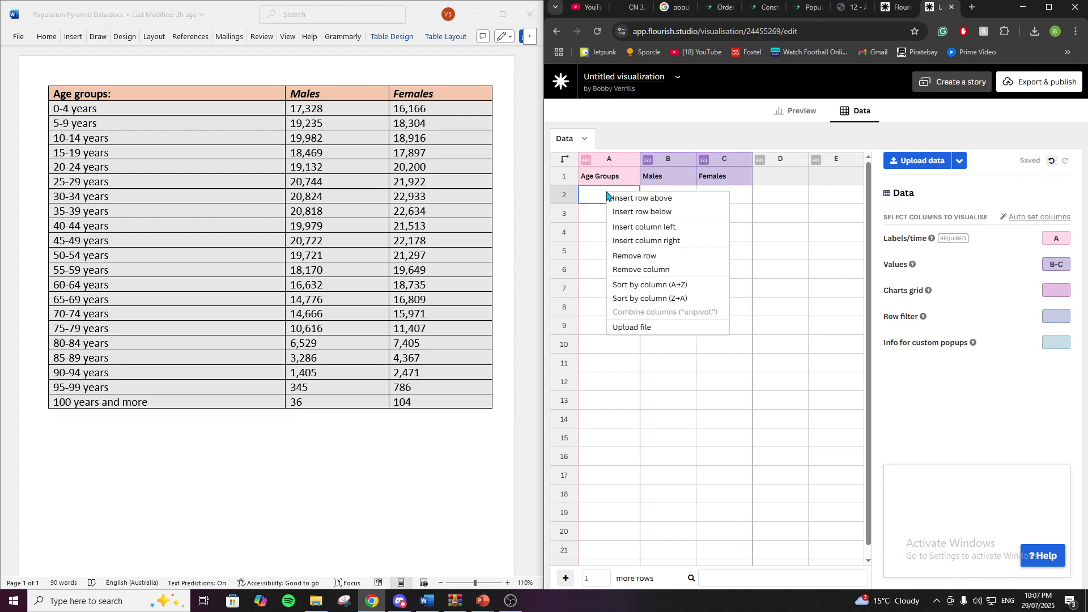
{"action": "right_click", "coordinate": [596, 202]}
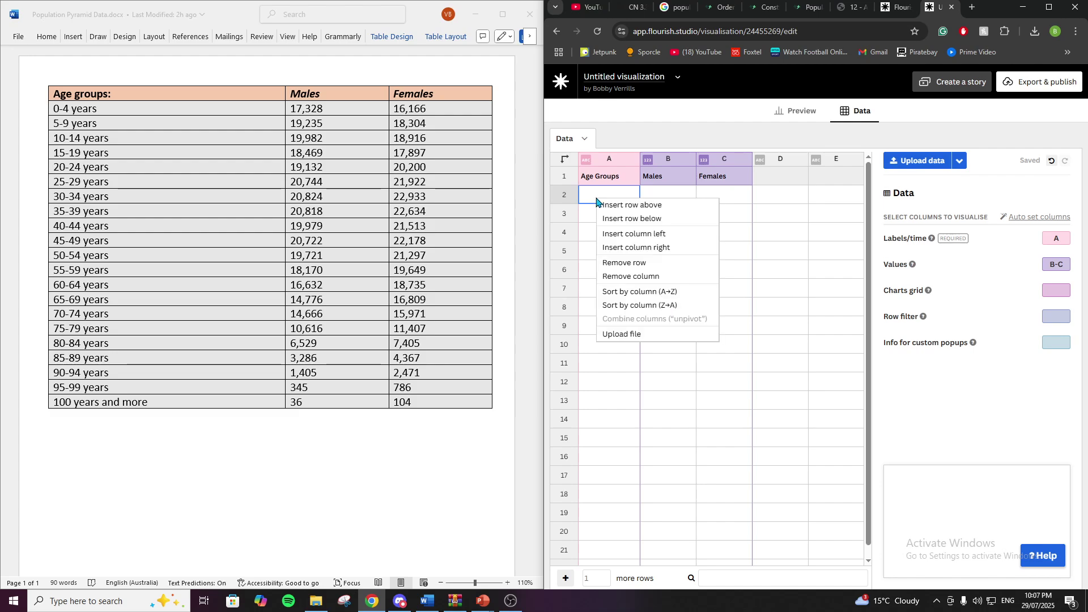
{"action": "left_click", "coordinate": [596, 199]}
{"action": "key", "text": "ctrl+v"}
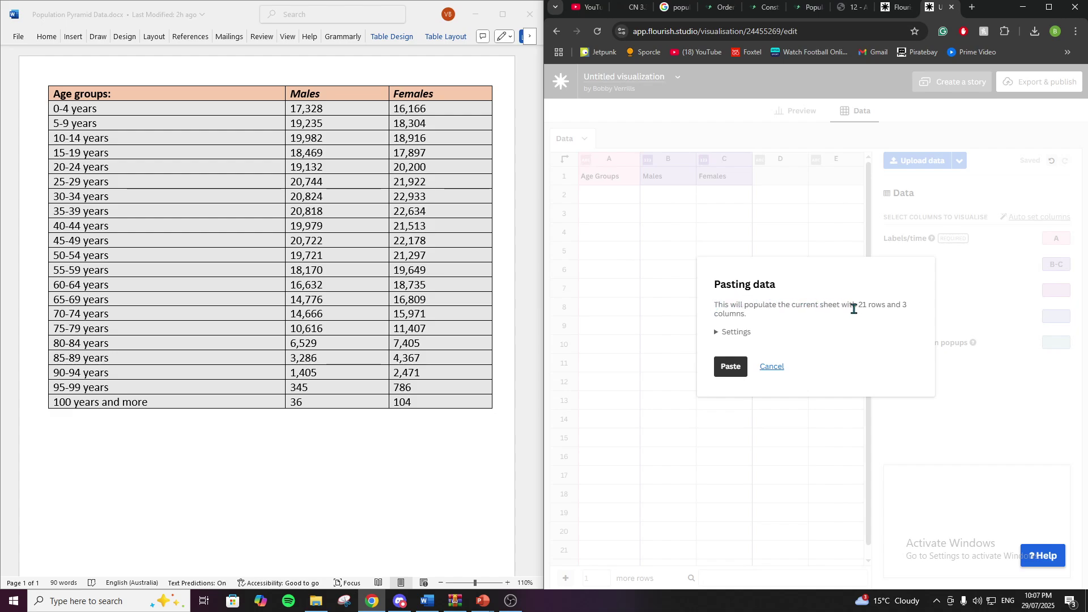
{"action": "left_click", "coordinate": [732, 369]}
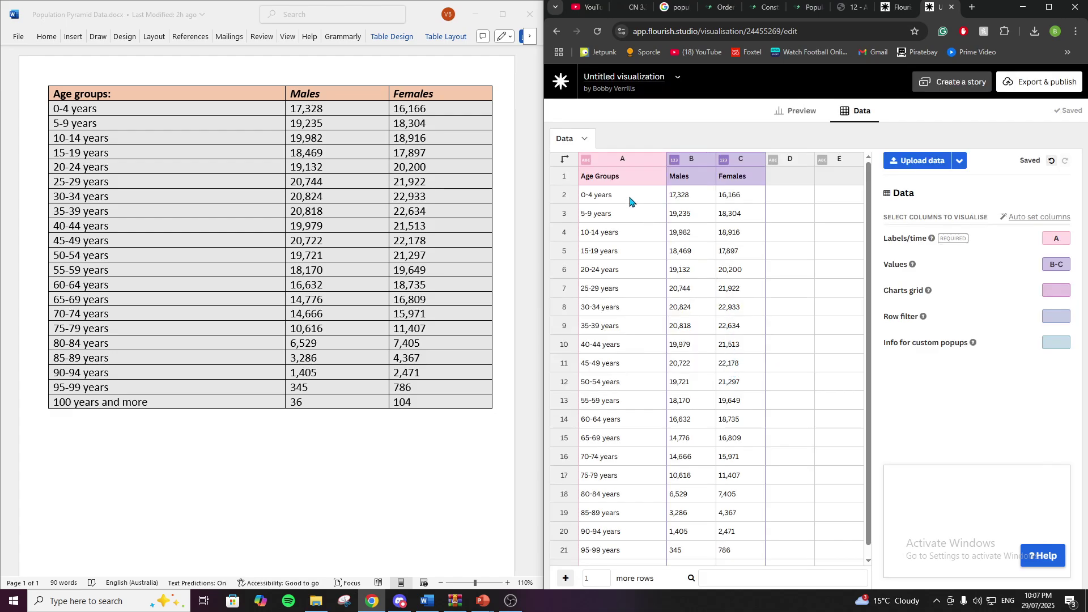
{"action": "scroll", "coordinate": [695, 194], "scroll_direction": "down", "scroll_amount": 1}
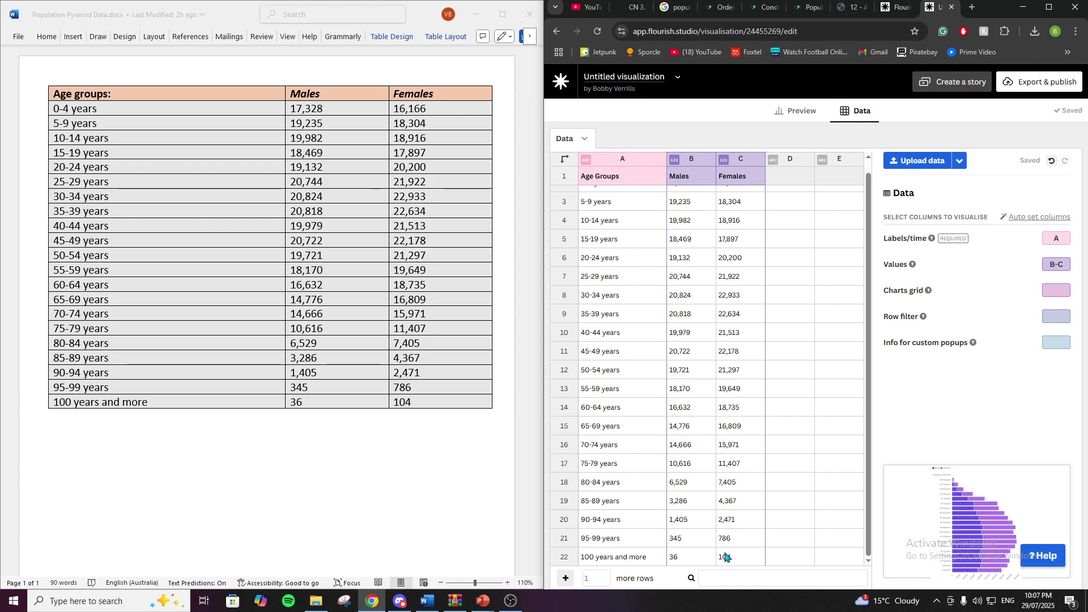
{"action": "scroll", "coordinate": [722, 535], "scroll_direction": "up", "scroll_amount": 1}
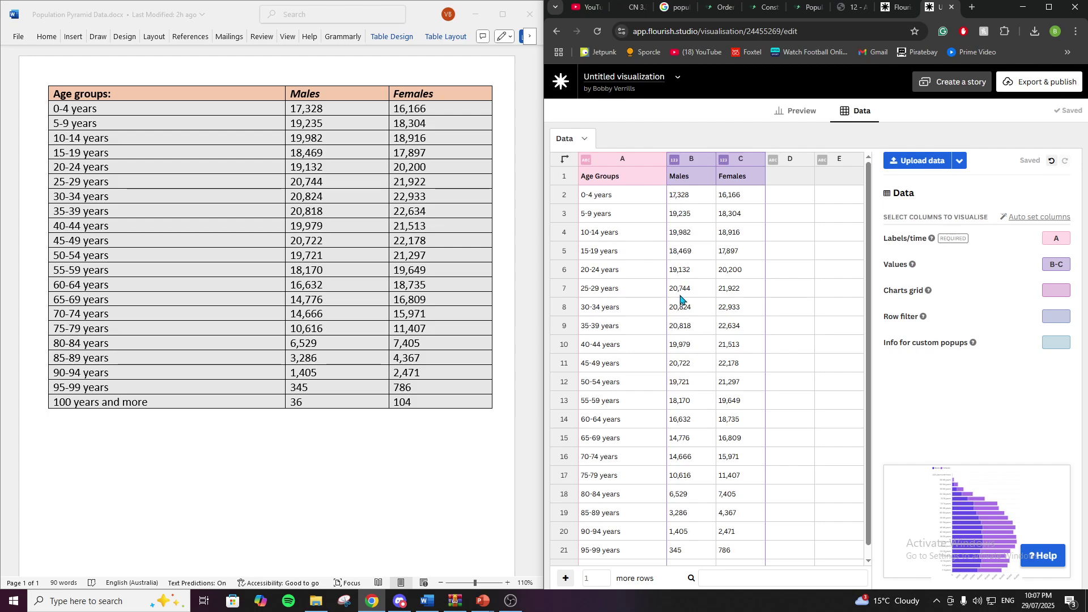
Step: Make the Males values negative for 0-4, 5-9 and 10-14 years: -17,328, -19,235 and -19,982
{"action": "left_click", "coordinate": [671, 201]}
{"action": "double_click", "coordinate": [672, 200]}
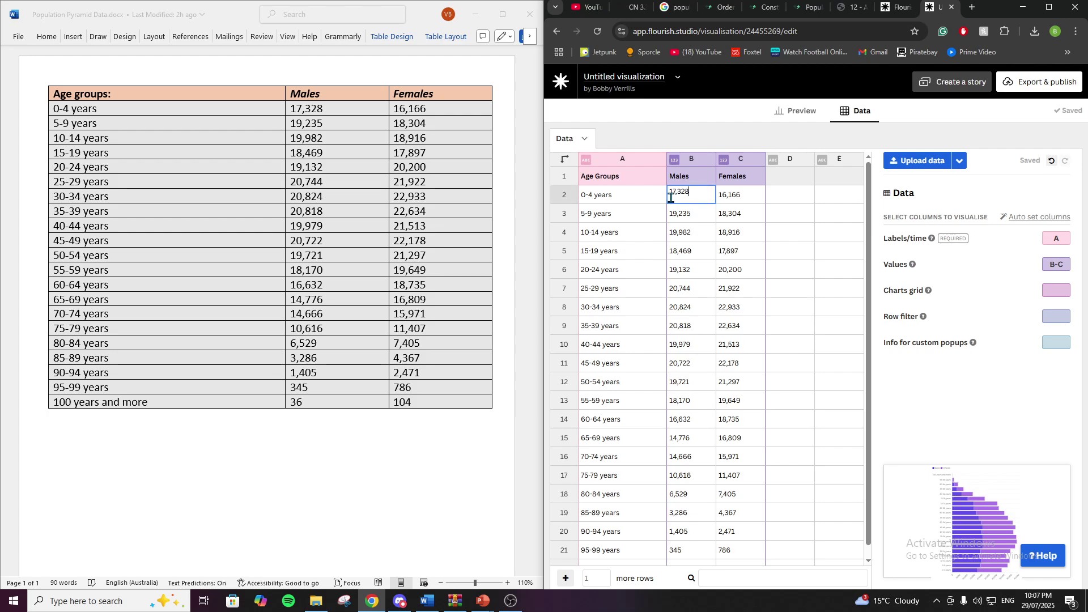
{"action": "left_click", "coordinate": [671, 197]}
{"action": "type", "text": "-"}
{"action": "key", "text": "Return"}
{"action": "key", "text": "Return"}
{"action": "key", "text": "Home"}
{"action": "type", "text": "-"}
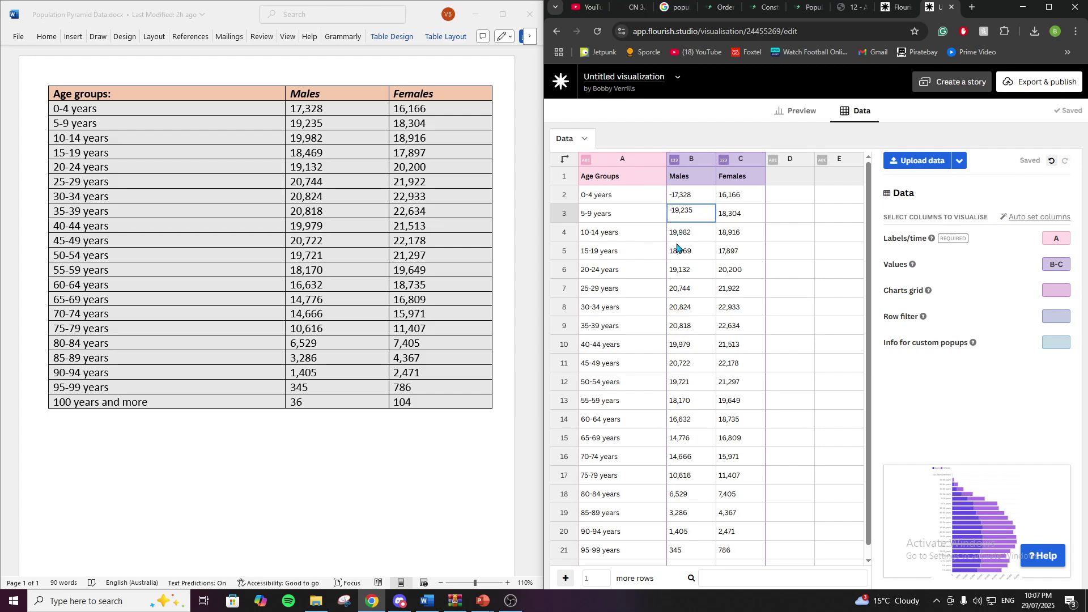
{"action": "key", "text": "Return"}
{"action": "key", "text": "Return"}
{"action": "key", "text": "Home"}
{"action": "type", "text": "-"}
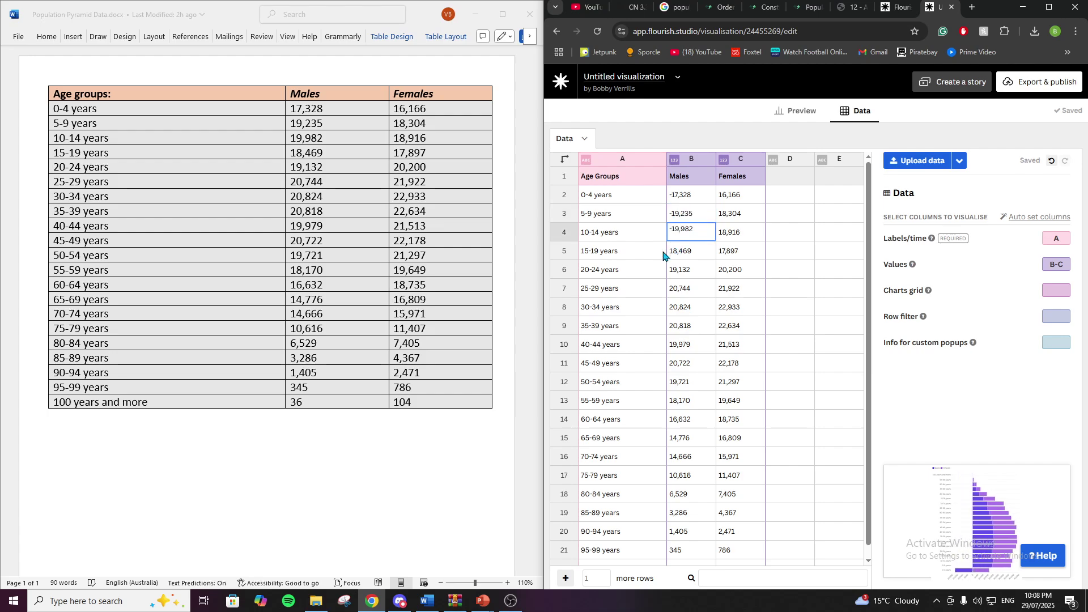
{"action": "left_click", "coordinate": [663, 255]}
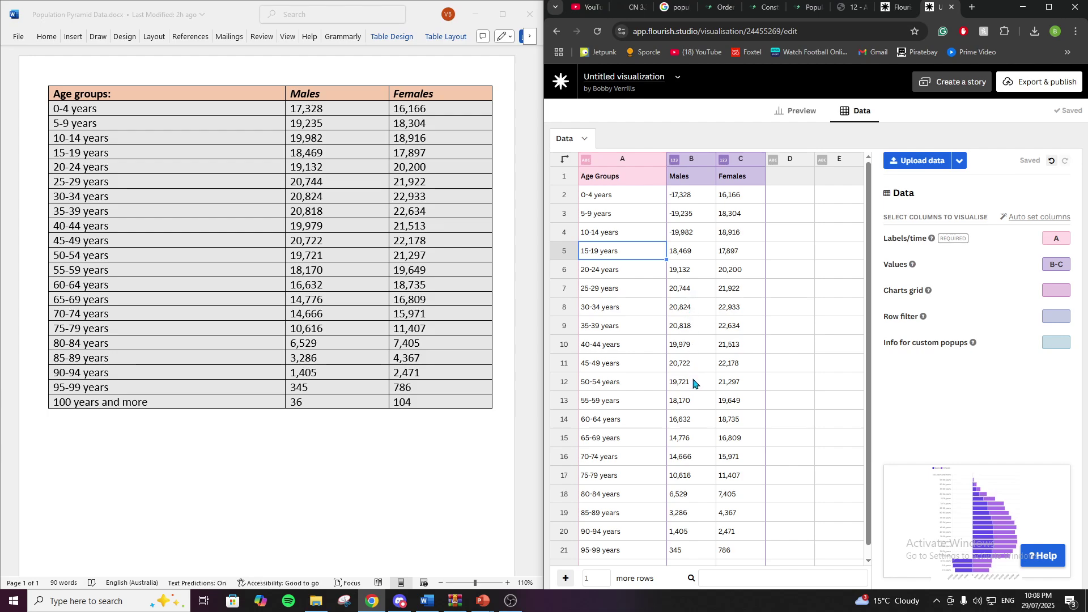
Step: Look over the data sheet down to the 100 years and more row and show the chart preview
{"action": "scroll", "coordinate": [695, 383], "scroll_direction": "down", "scroll_amount": 1}
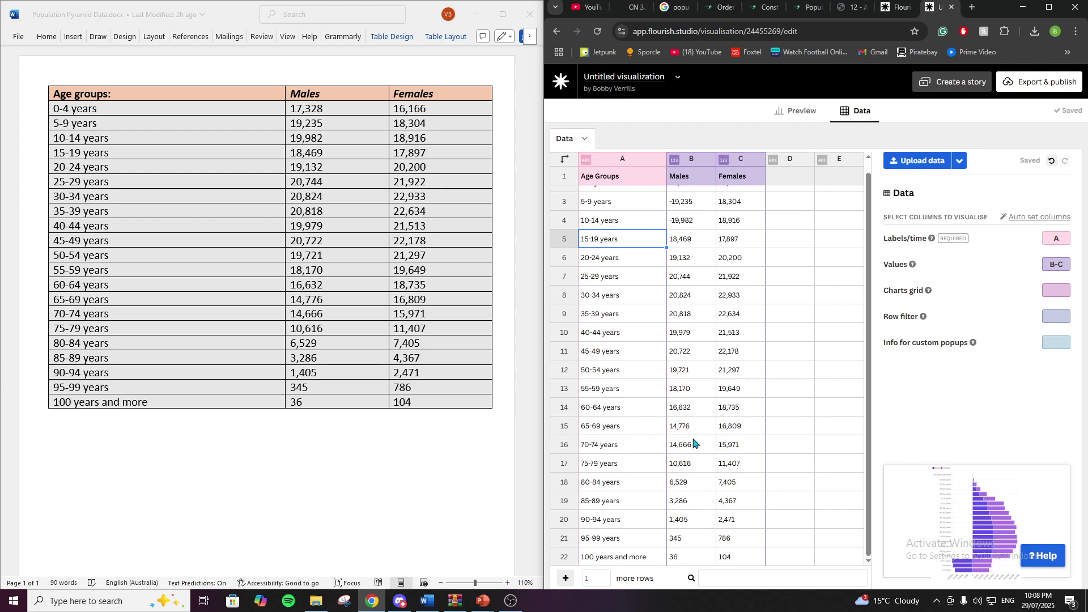
{"action": "scroll", "coordinate": [693, 440], "scroll_direction": "up", "scroll_amount": 1}
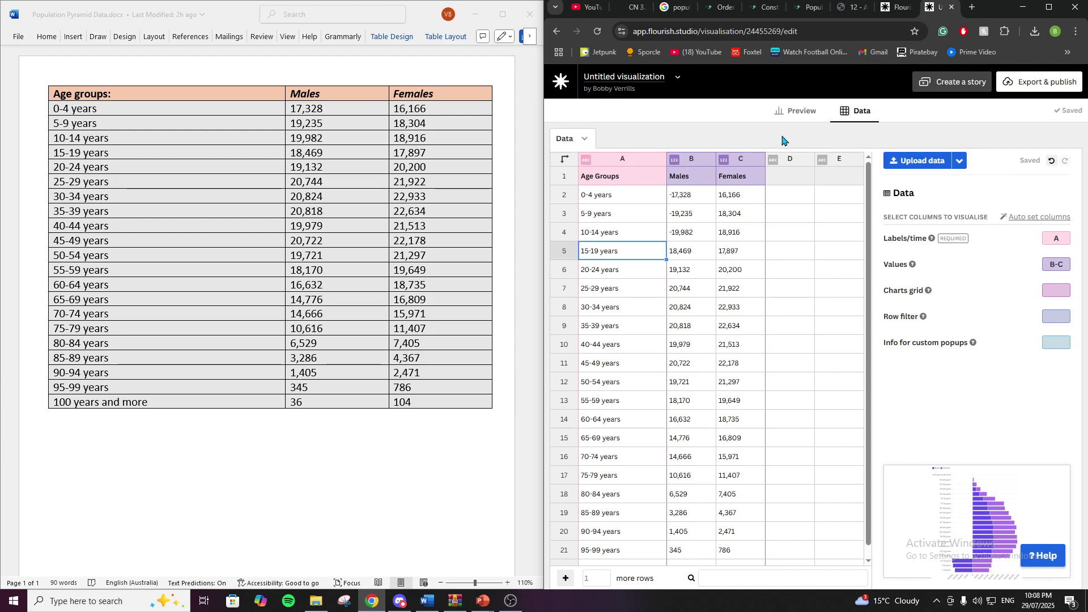
{"action": "left_click", "coordinate": [799, 114]}
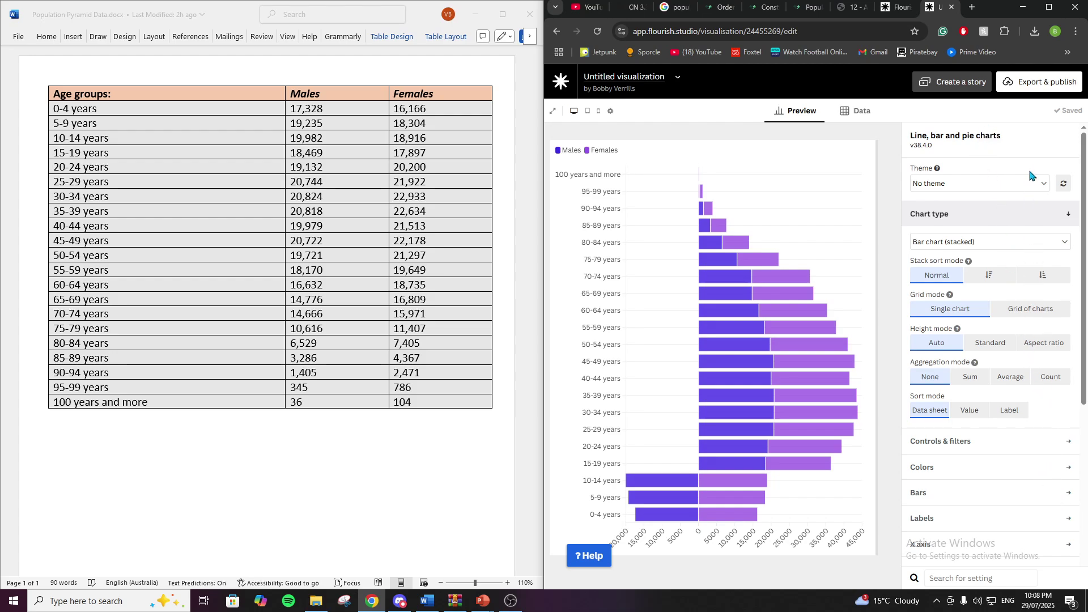
Step: Examine the X axis and Y axis settings, including where each axis title text is entered
{"action": "scroll", "coordinate": [1030, 175], "scroll_direction": "down", "scroll_amount": 3}
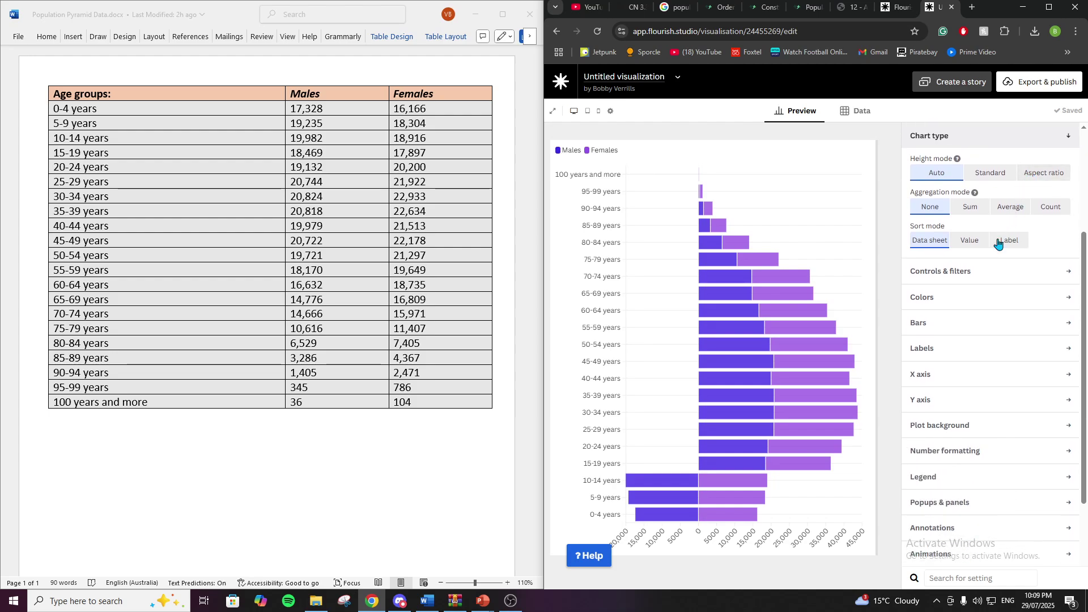
{"action": "left_click", "coordinate": [977, 374]}
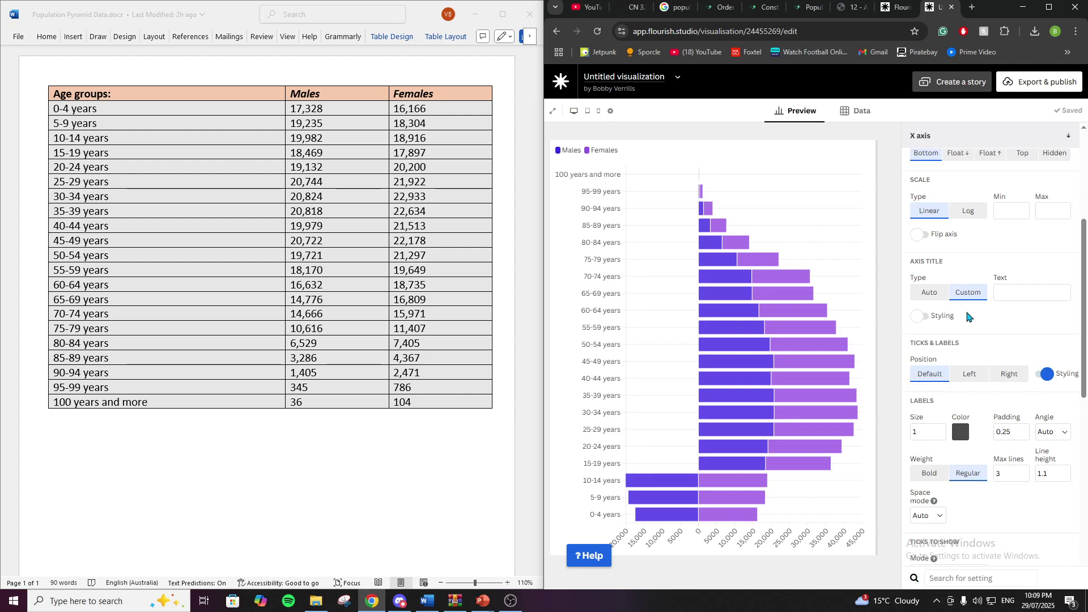
{"action": "left_click", "coordinate": [1012, 292]}
{"action": "scroll", "coordinate": [998, 255], "scroll_direction": "up", "scroll_amount": 2}
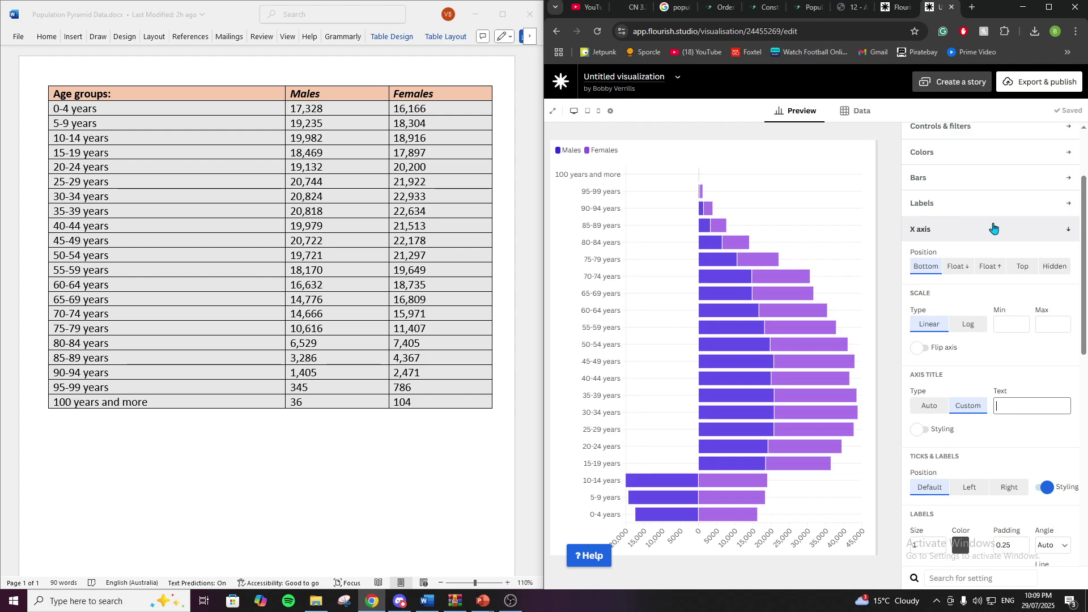
{"action": "left_click", "coordinate": [993, 228]}
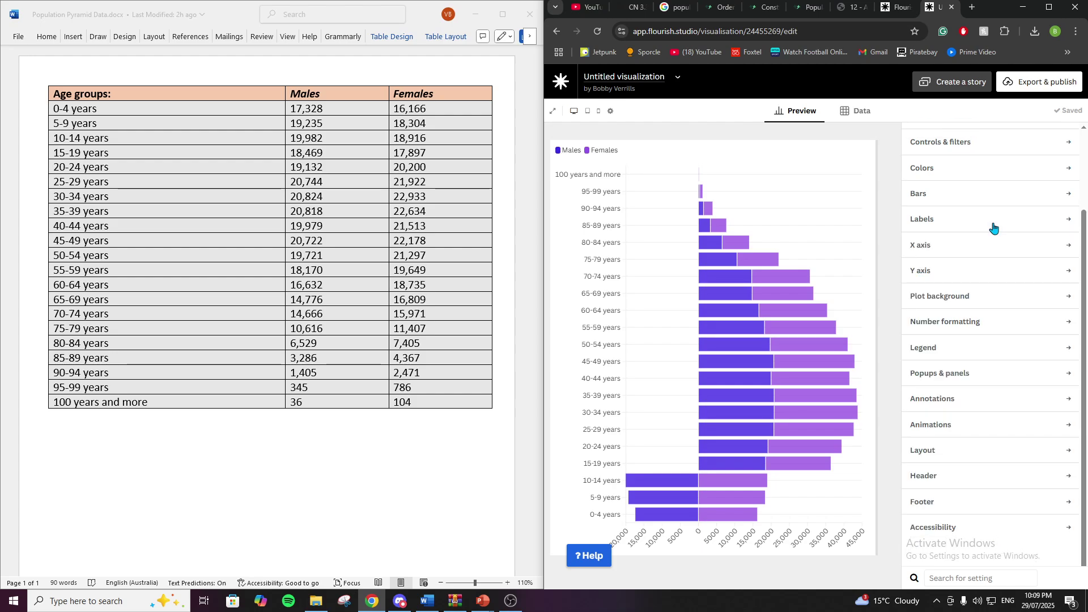
{"action": "left_click", "coordinate": [993, 275]}
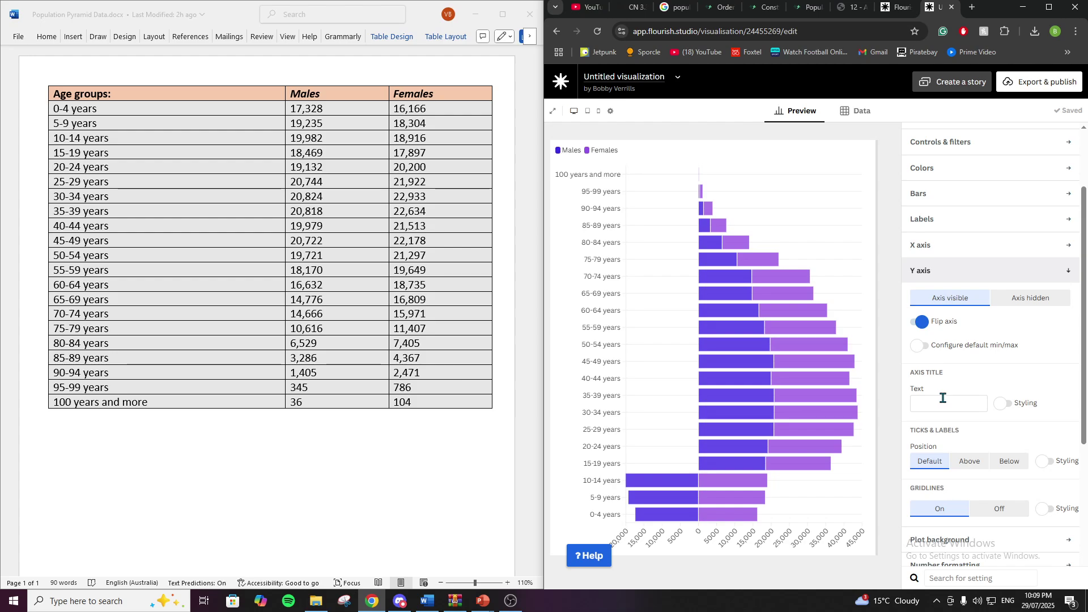
{"action": "left_click", "coordinate": [970, 279]}
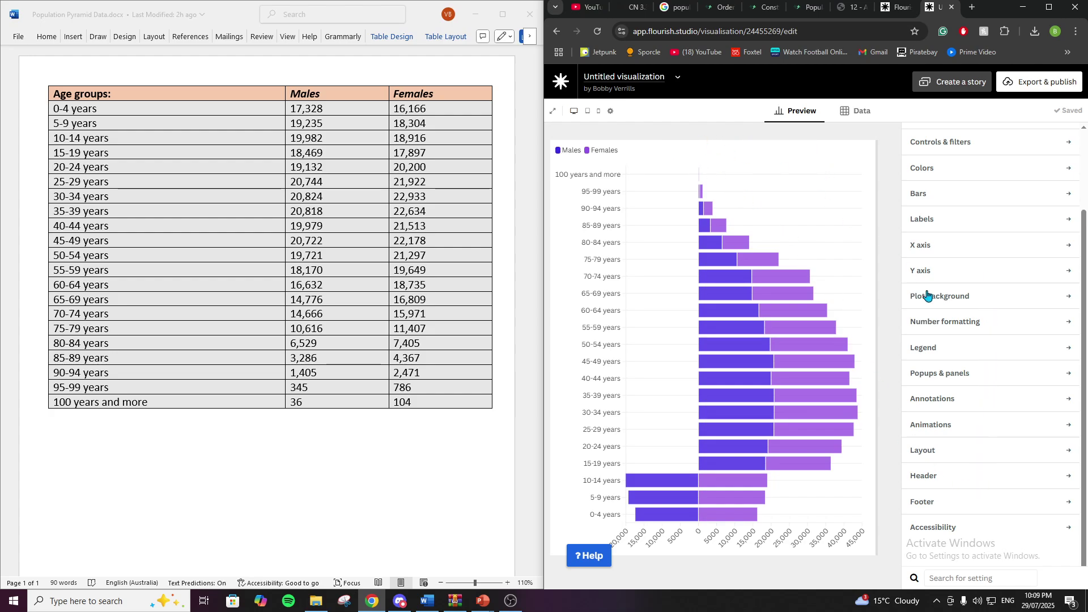
Step: Examine the header's title and subtitle fields and the footer's source name and source URL fields
{"action": "left_click", "coordinate": [990, 486]}
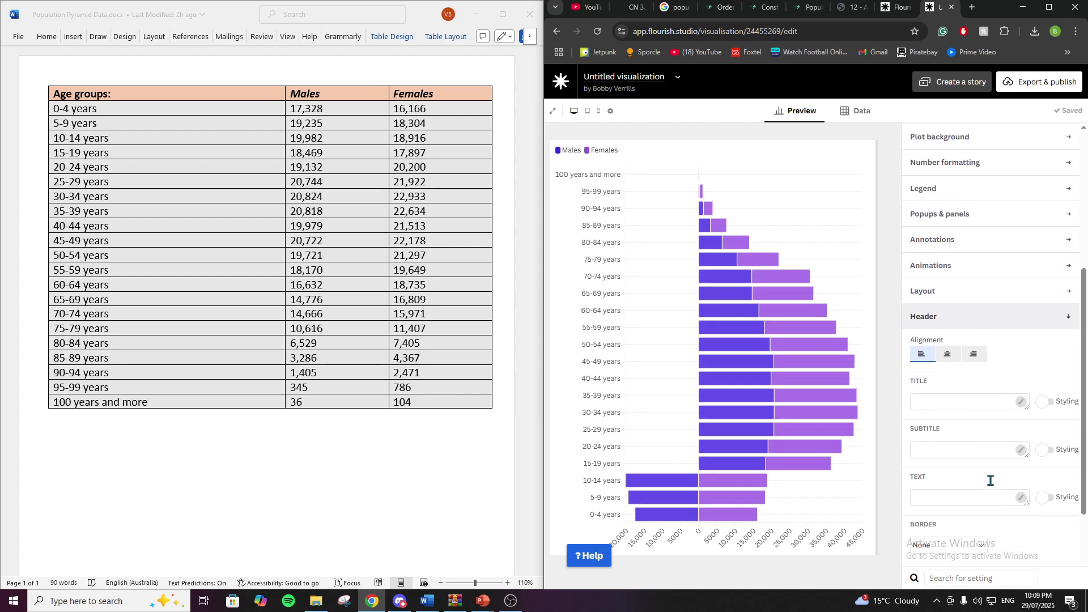
{"action": "left_click", "coordinate": [1012, 309]}
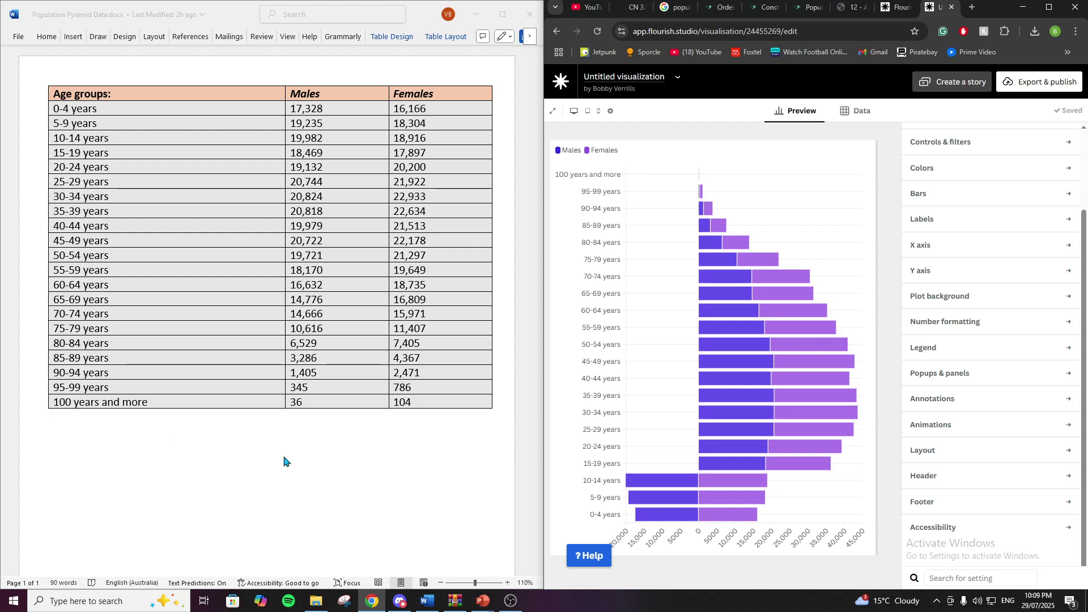
{"action": "left_click", "coordinate": [969, 503]}
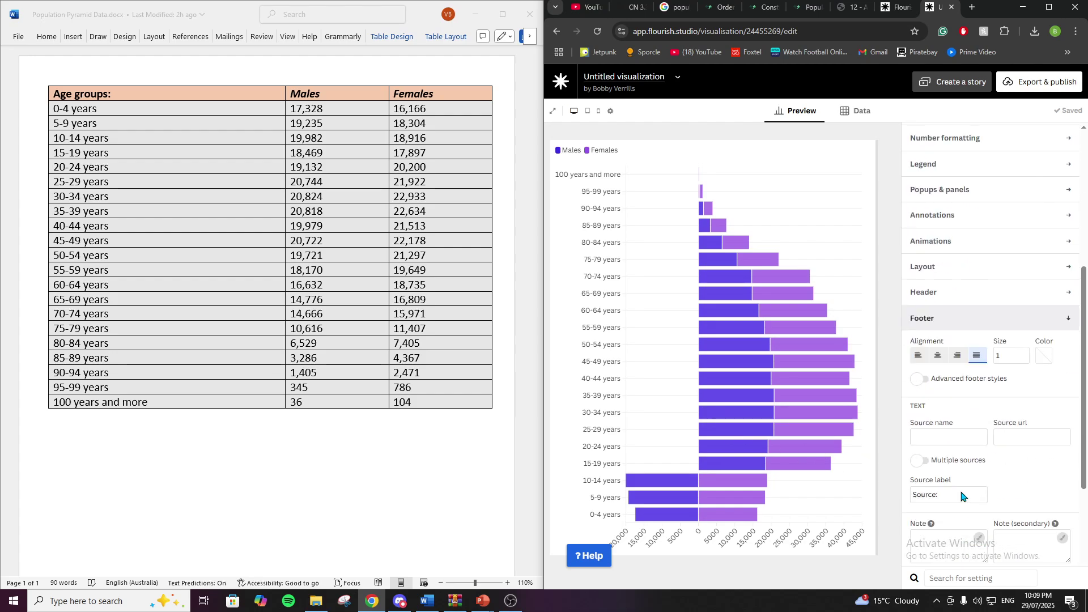
{"action": "left_click", "coordinate": [925, 280]}
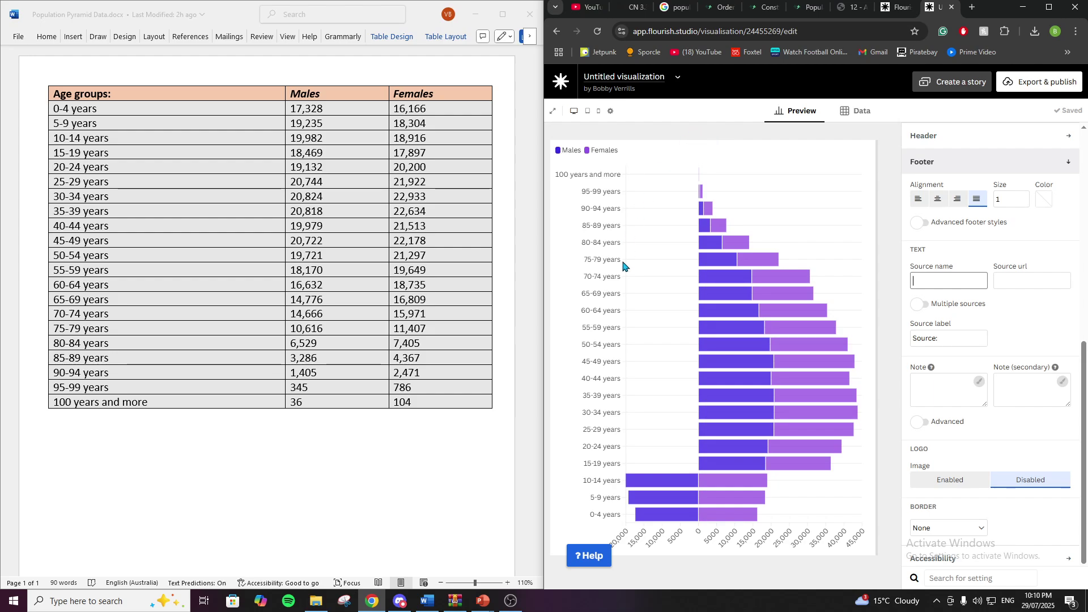
{"action": "left_click", "coordinate": [1030, 164]}
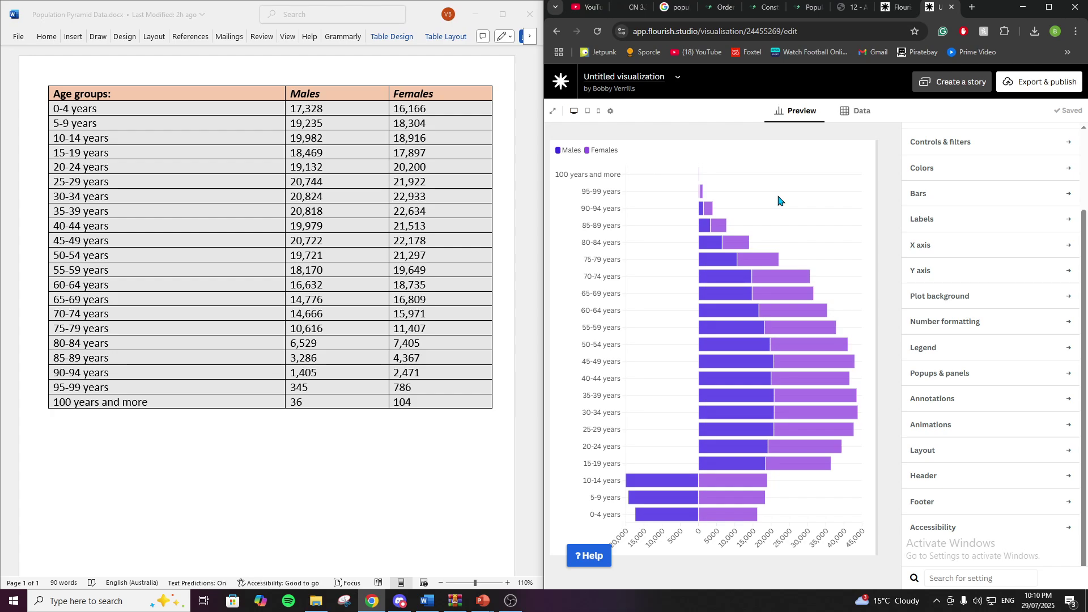
Step: Change the chart's colour palette to Flourish Alternate
{"action": "scroll", "coordinate": [1025, 347], "scroll_direction": "up", "scroll_amount": 3}
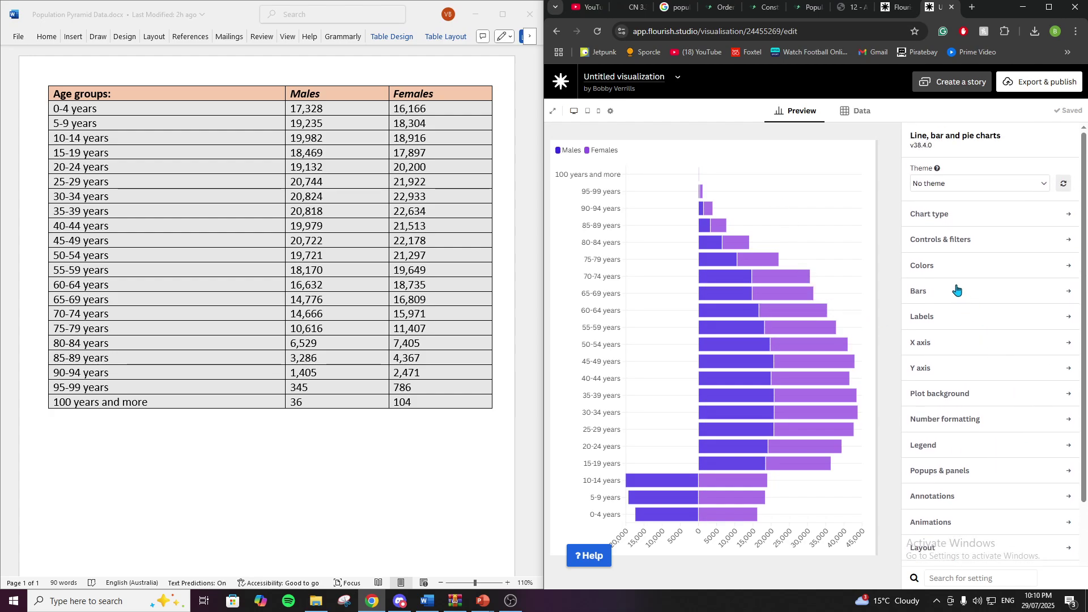
{"action": "left_click", "coordinate": [960, 273]}
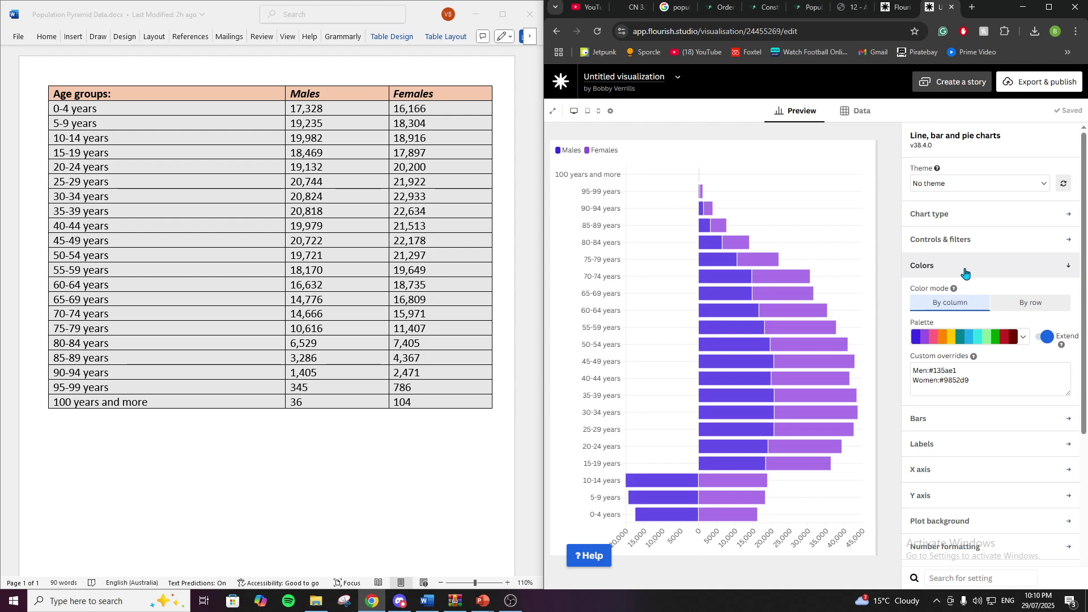
{"action": "left_click", "coordinate": [1022, 338]}
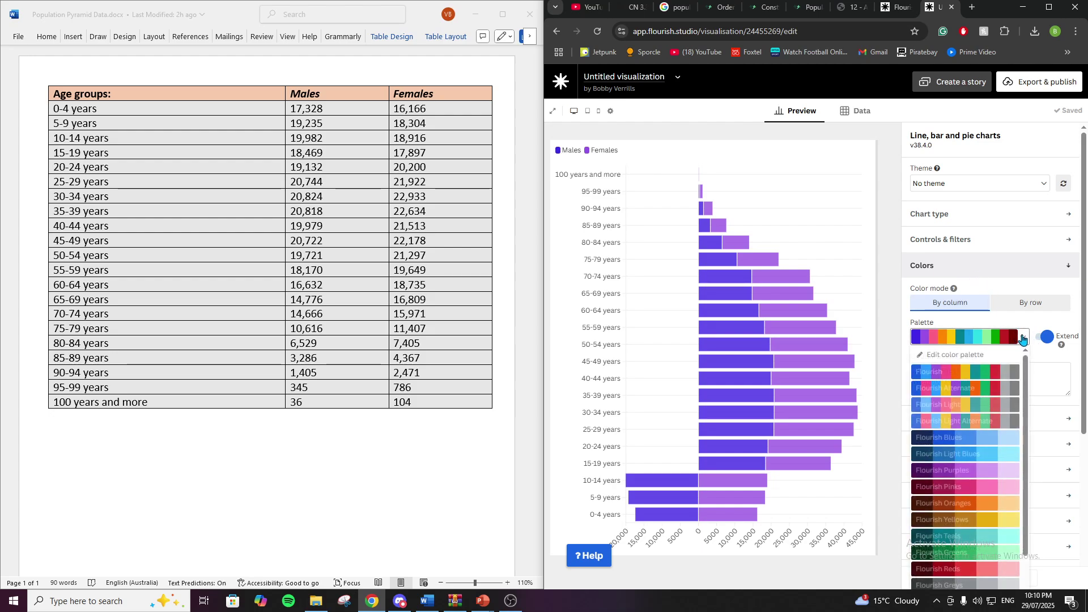
{"action": "left_click", "coordinate": [973, 389]}
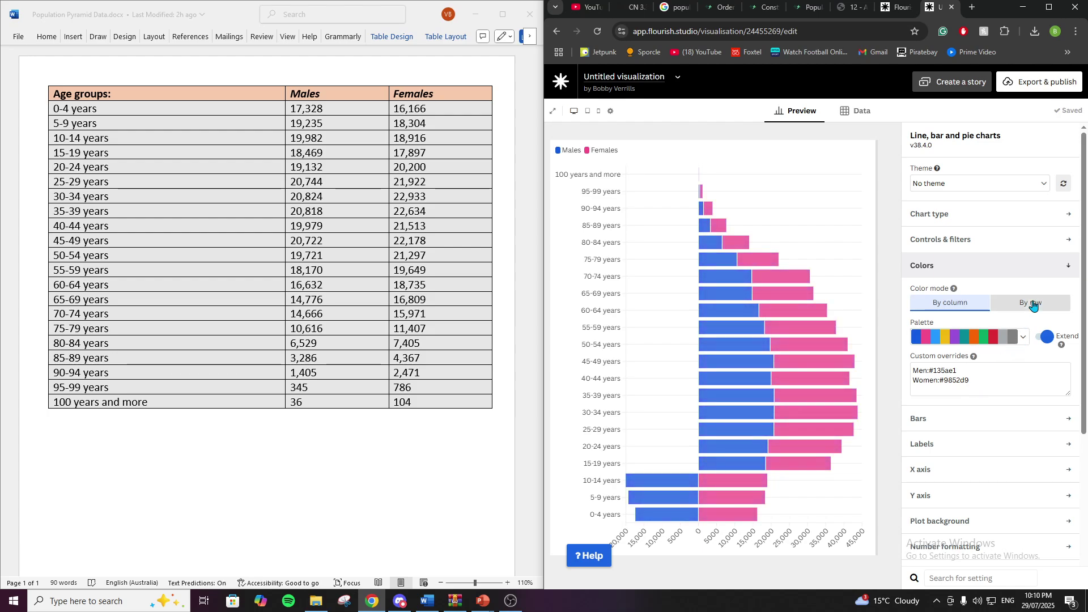
Step: Review the export and publish options, including image download, and close them without exporting
{"action": "left_click", "coordinate": [1002, 339]}
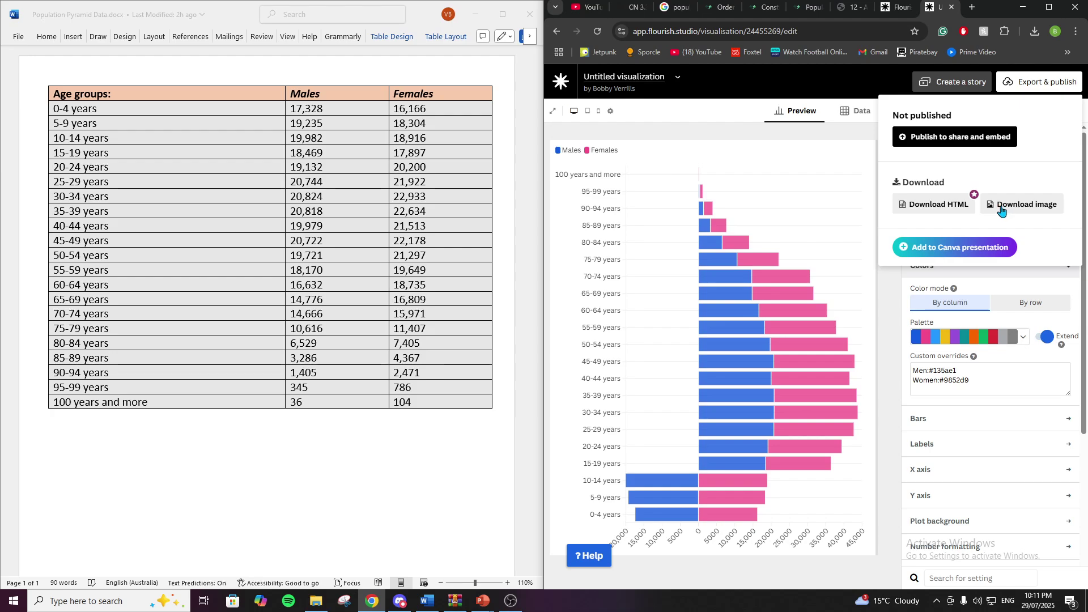
{"action": "left_click", "coordinate": [816, 162]}
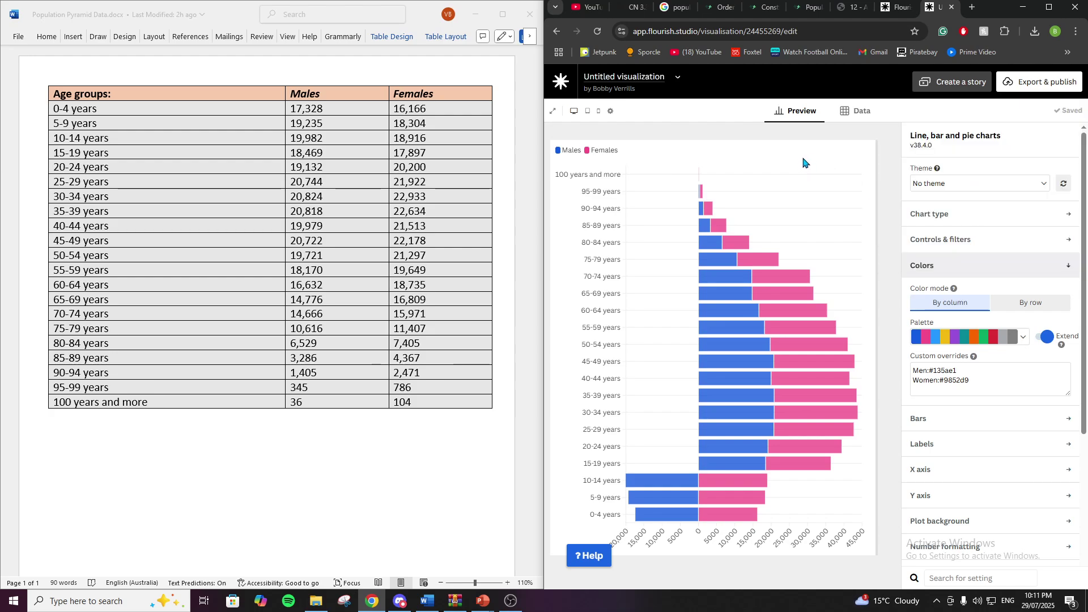